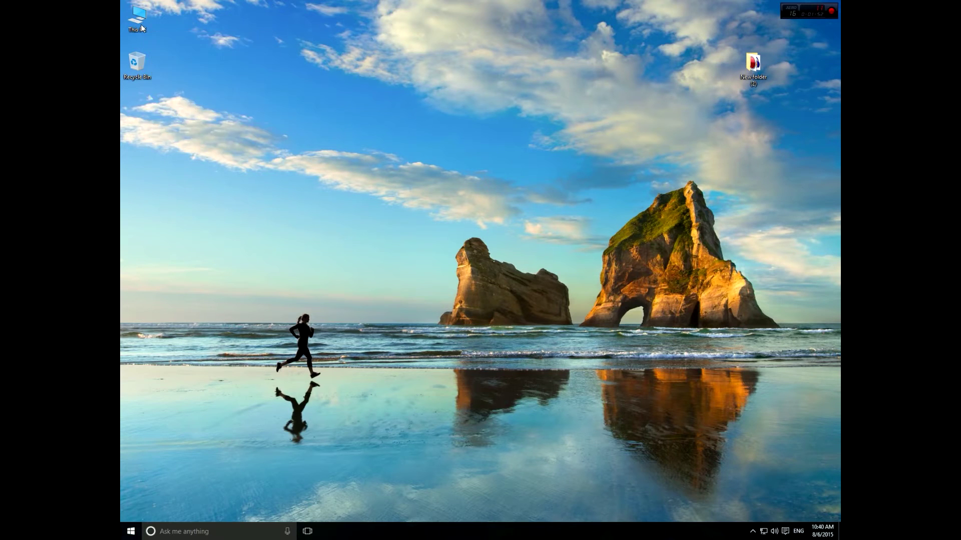
Step: View the basic system information for this PC and close the window
{"action": "left_click", "coordinate": [179, 131]}
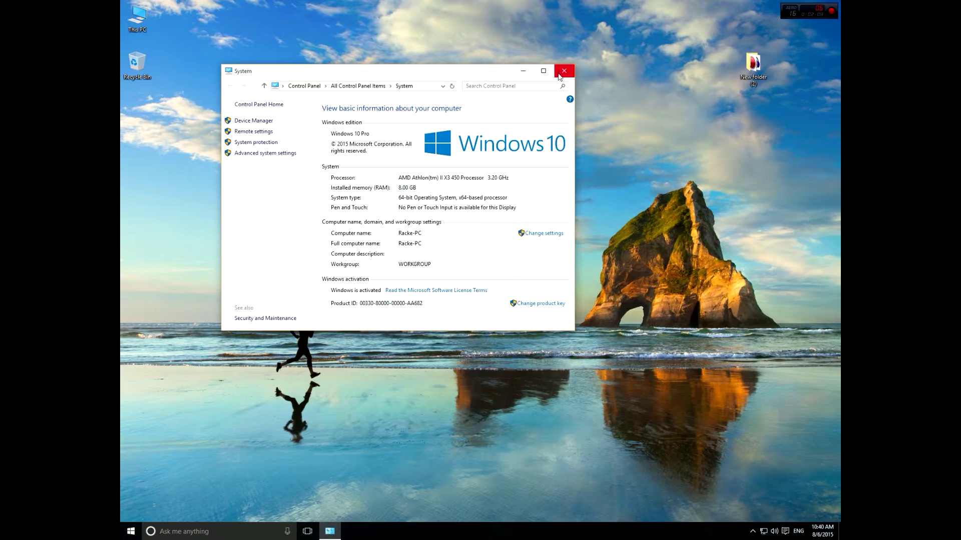
{"action": "left_click", "coordinate": [563, 73]}
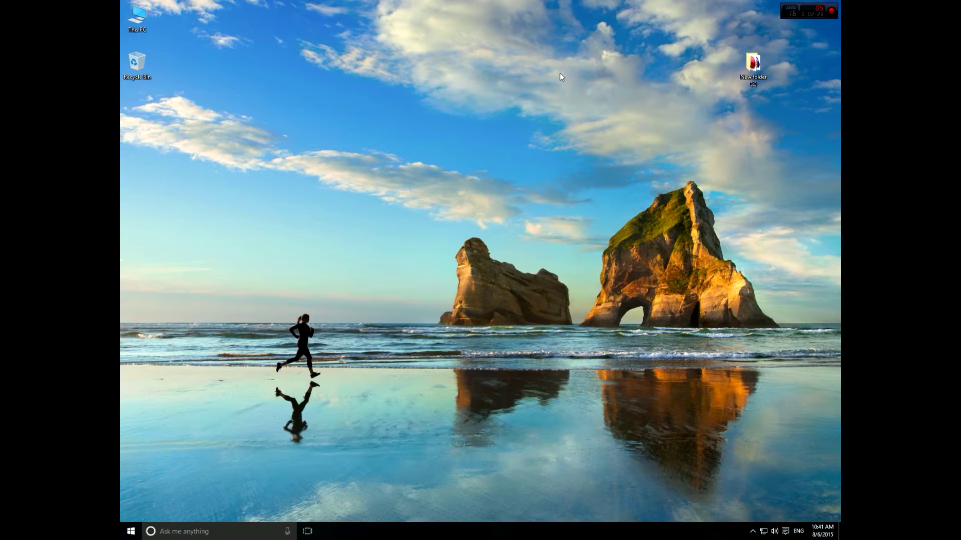
Step: Look through the All apps list in the Start menu and return to the main Start view
{"action": "left_click", "coordinate": [131, 531]}
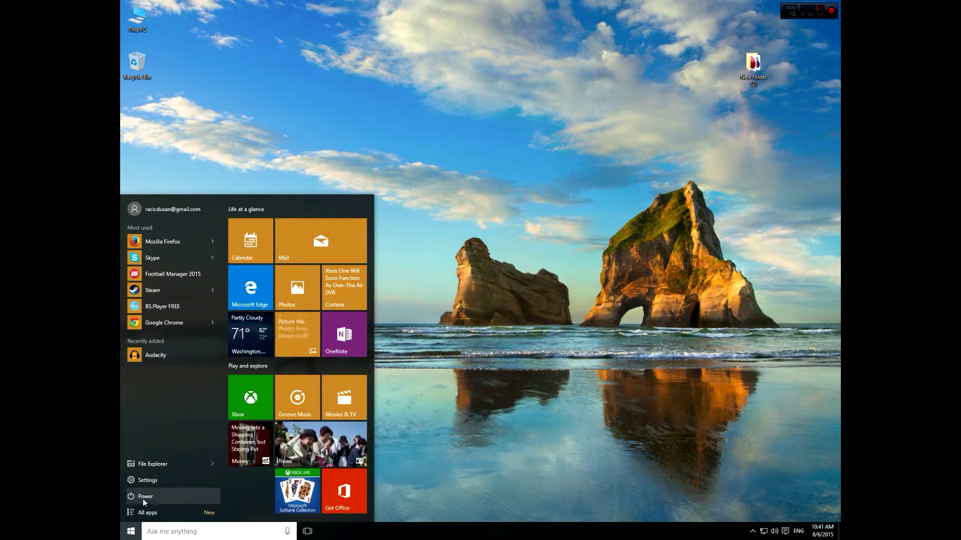
{"action": "left_click", "coordinate": [154, 510]}
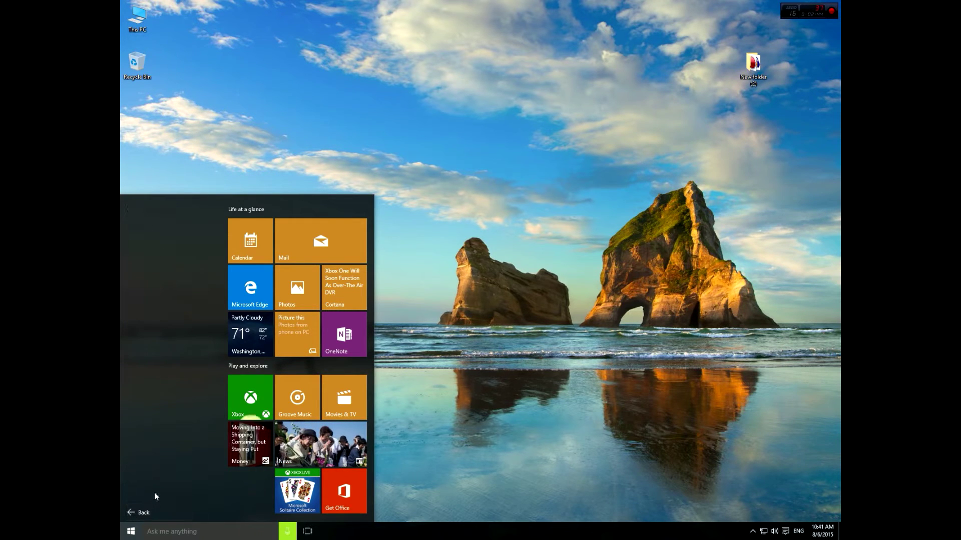
{"action": "scroll", "coordinate": [174, 443], "scroll_direction": "down", "scroll_amount": 15}
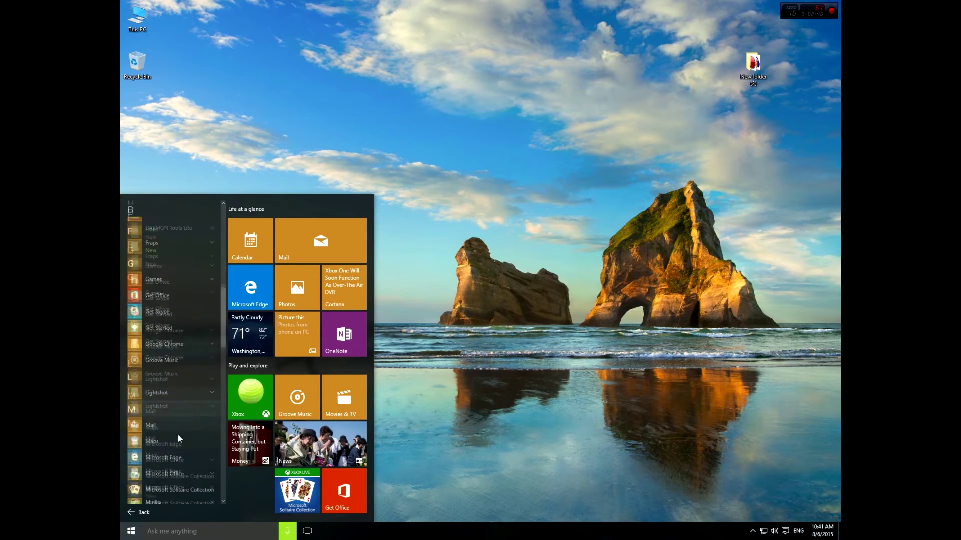
{"action": "left_click", "coordinate": [142, 512]}
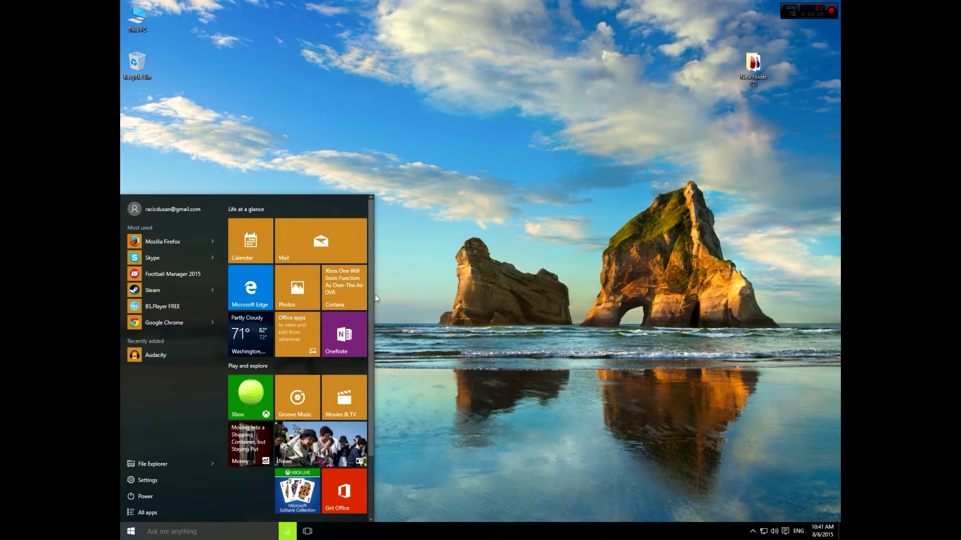
Step: Try out different Start menu widths and shrink it back to a single column of tile groups
{"action": "left_click_drag", "start_coordinate": [373, 297], "coordinate": [837, 293]}
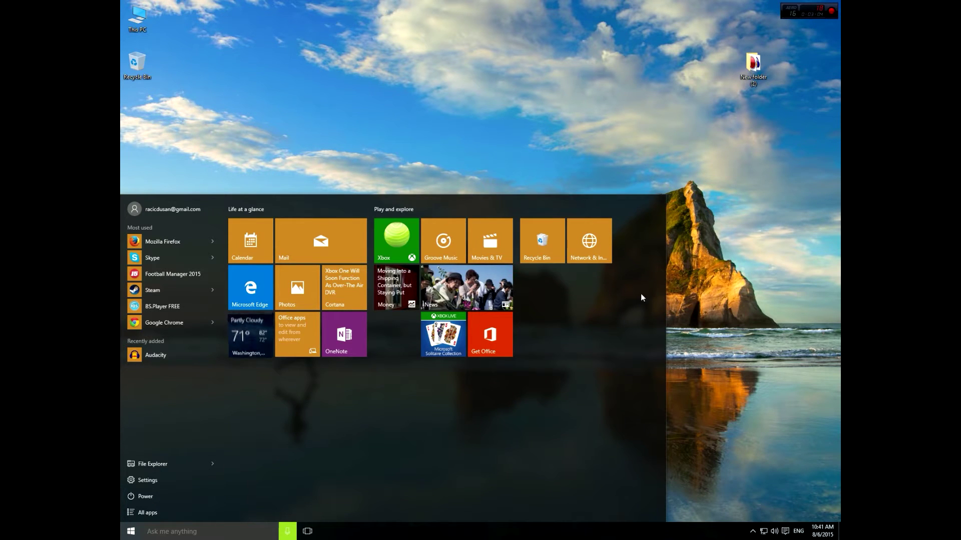
{"action": "left_click_drag", "start_coordinate": [726, 300], "coordinate": [550, 301]}
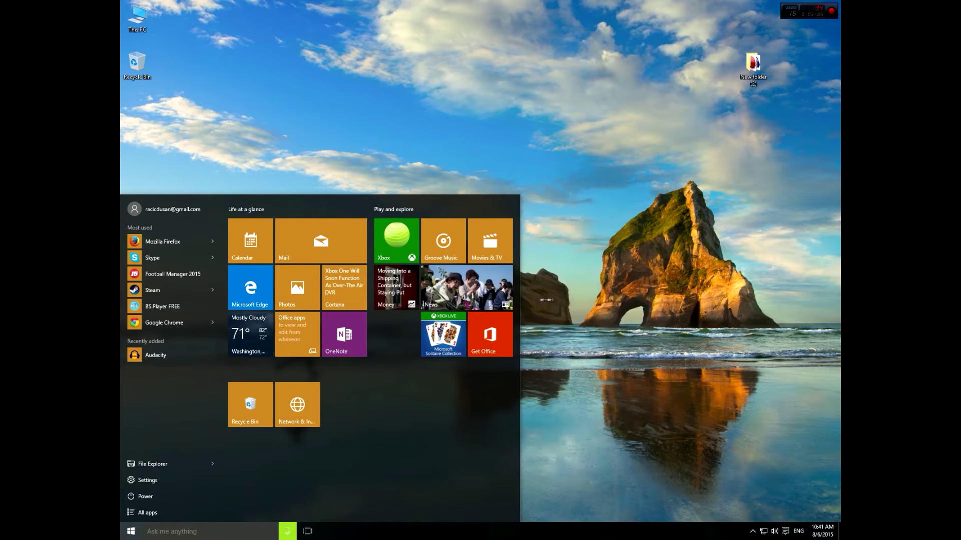
{"action": "left_click_drag", "start_coordinate": [491, 294], "coordinate": [665, 294]}
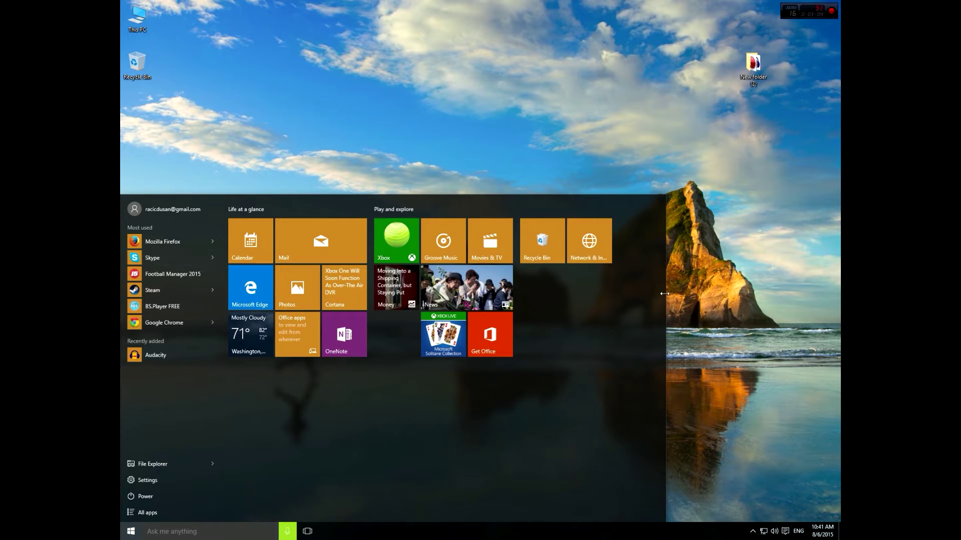
{"action": "left_click_drag", "start_coordinate": [568, 296], "coordinate": [374, 300]}
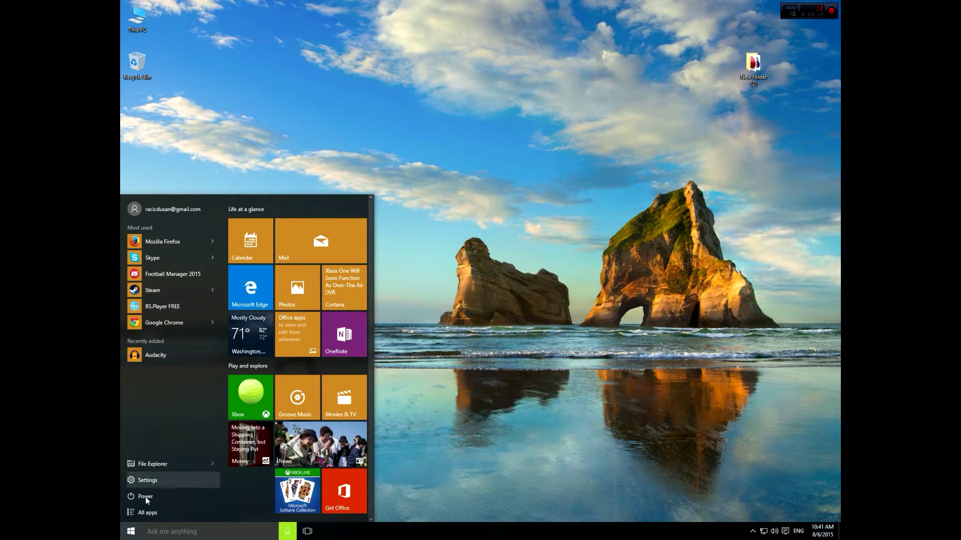
Step: Open Settings and Control Panel and arrange the two windows side by side for comparison
{"action": "left_click", "coordinate": [148, 480]}
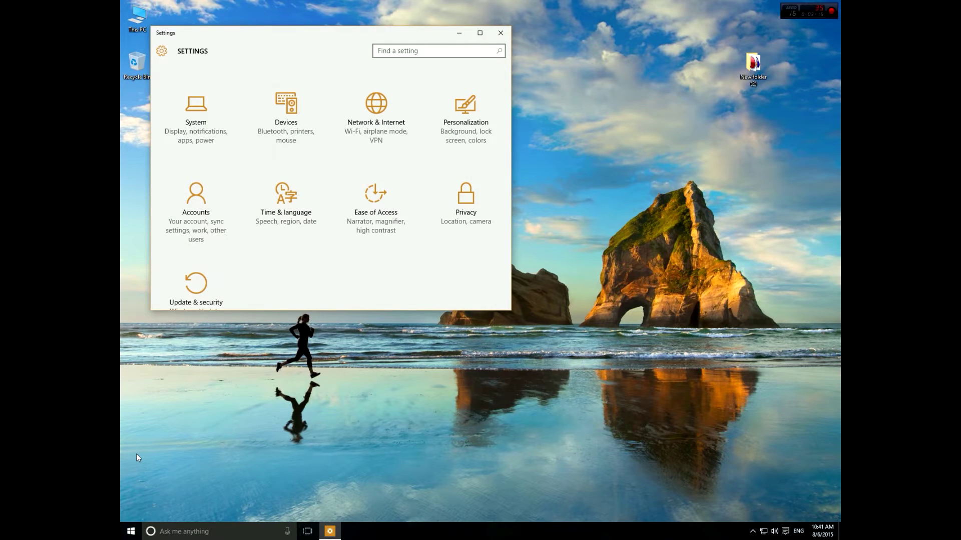
{"action": "left_click", "coordinate": [186, 532]}
{"action": "type", "text": "comm"}
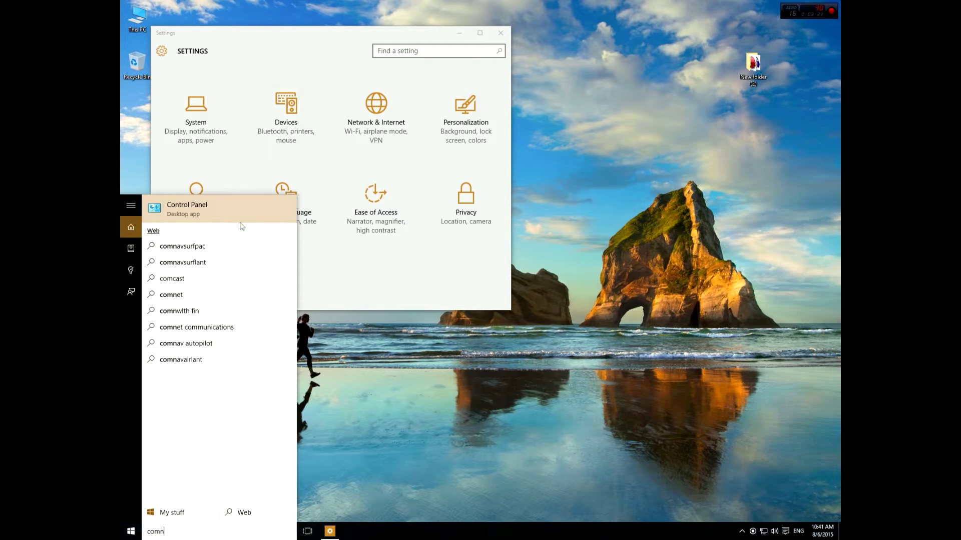
{"action": "left_click", "coordinate": [236, 212]}
{"action": "left_click_drag", "start_coordinate": [392, 79], "coordinate": [728, 81]}
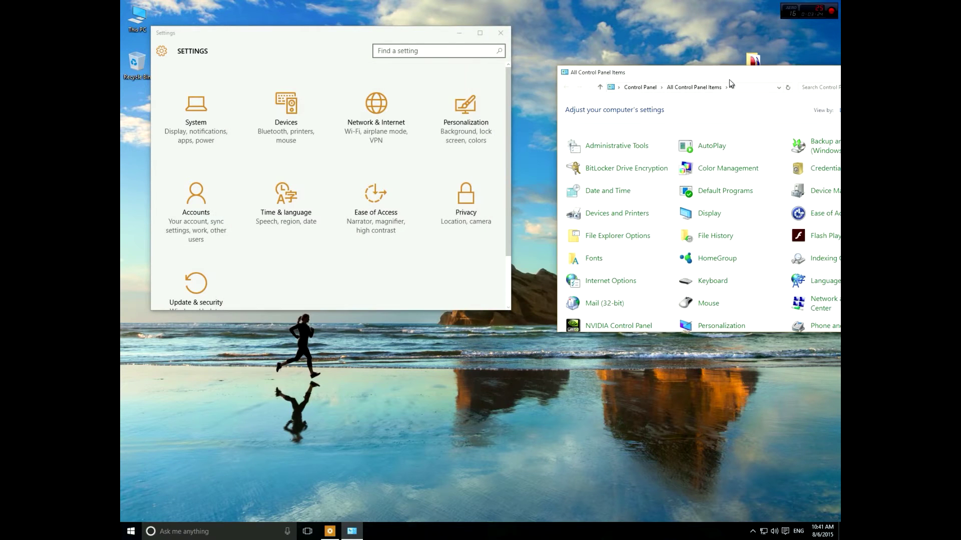
{"action": "left_click", "coordinate": [324, 275]}
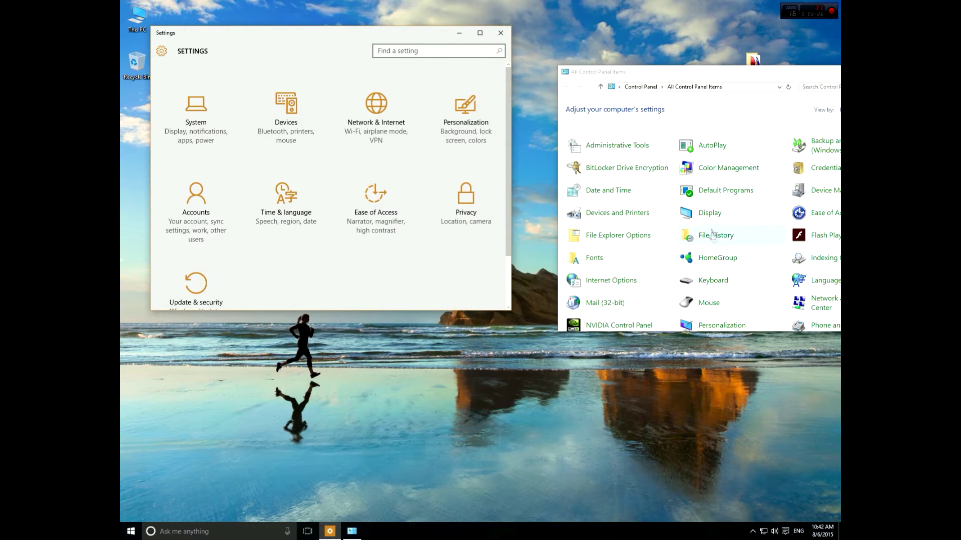
{"action": "left_click_drag", "start_coordinate": [636, 72], "coordinate": [594, 40]}
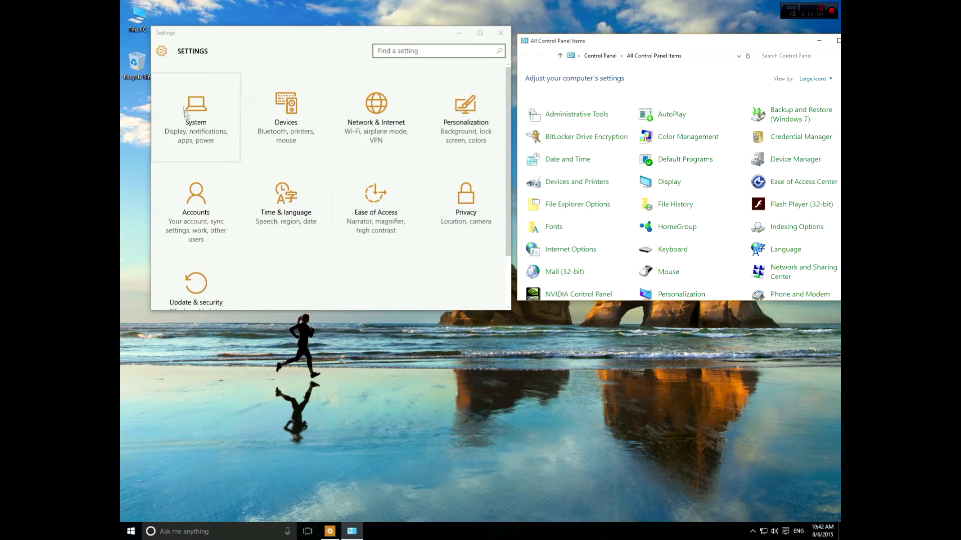
Step: Close both the Settings and Control Panel windows
{"action": "left_click", "coordinate": [500, 32]}
{"action": "left_click_drag", "start_coordinate": [819, 45], "coordinate": [667, 44]}
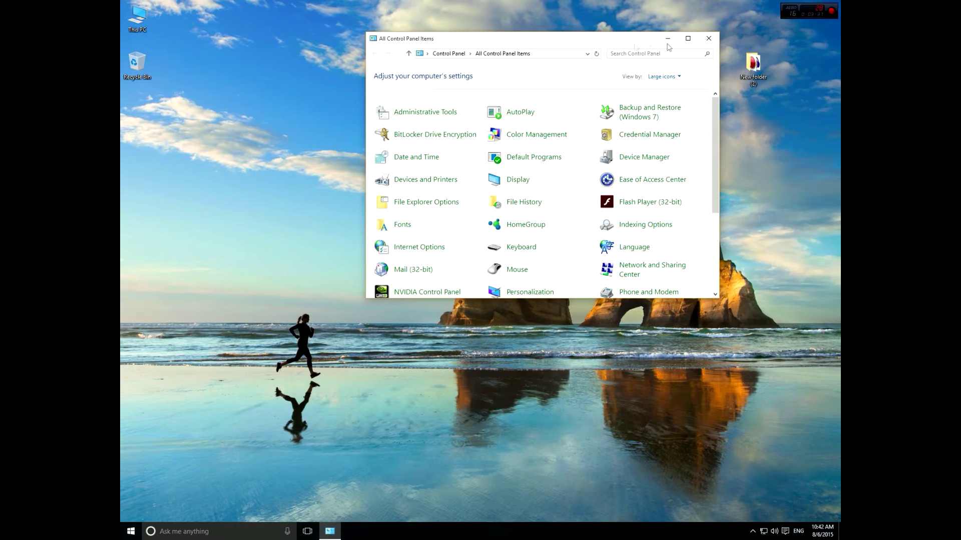
{"action": "left_click", "coordinate": [707, 38]}
Step: Look through the Desktop and Downloads folders in File Explorer and close the window
{"action": "left_click", "coordinate": [127, 531]}
{"action": "left_click", "coordinate": [127, 533]}
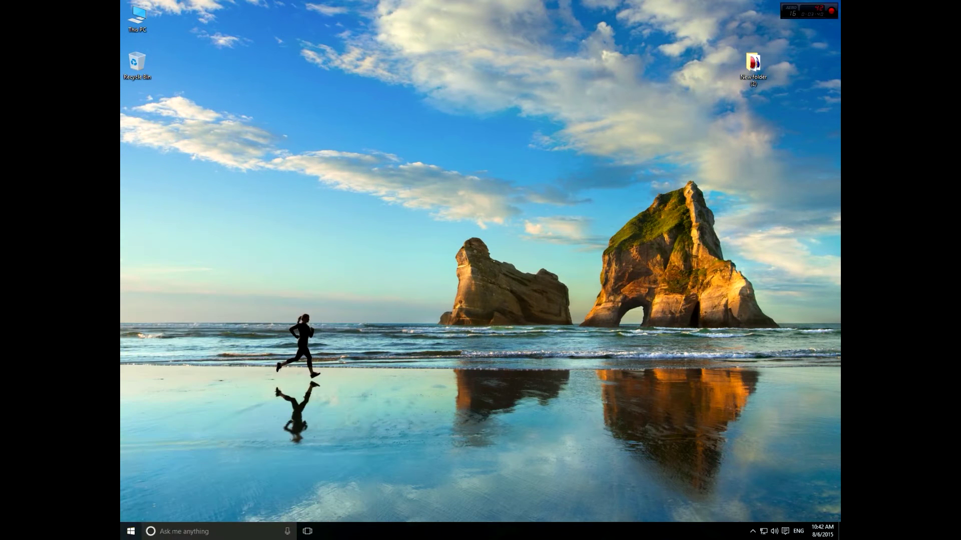
{"action": "left_click", "coordinate": [130, 533]}
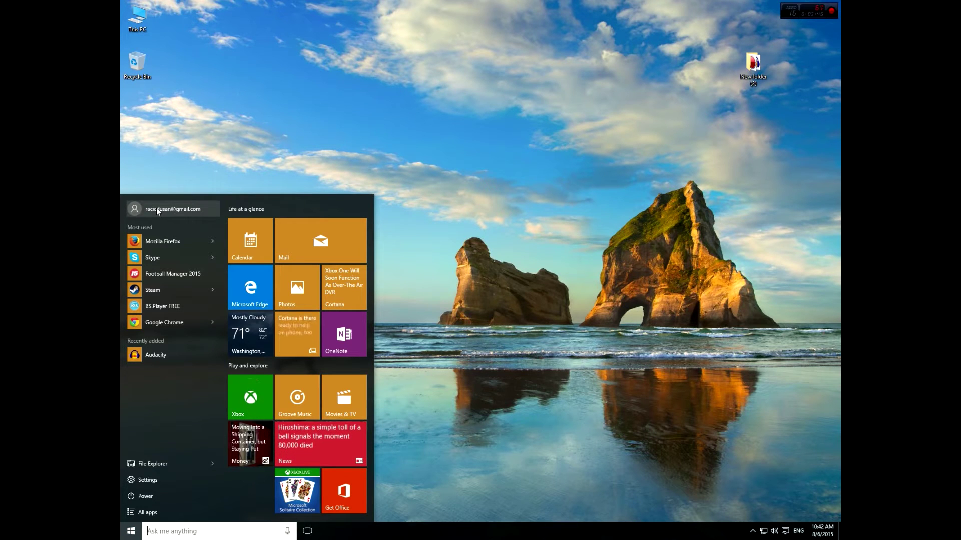
{"action": "left_click", "coordinate": [176, 464]}
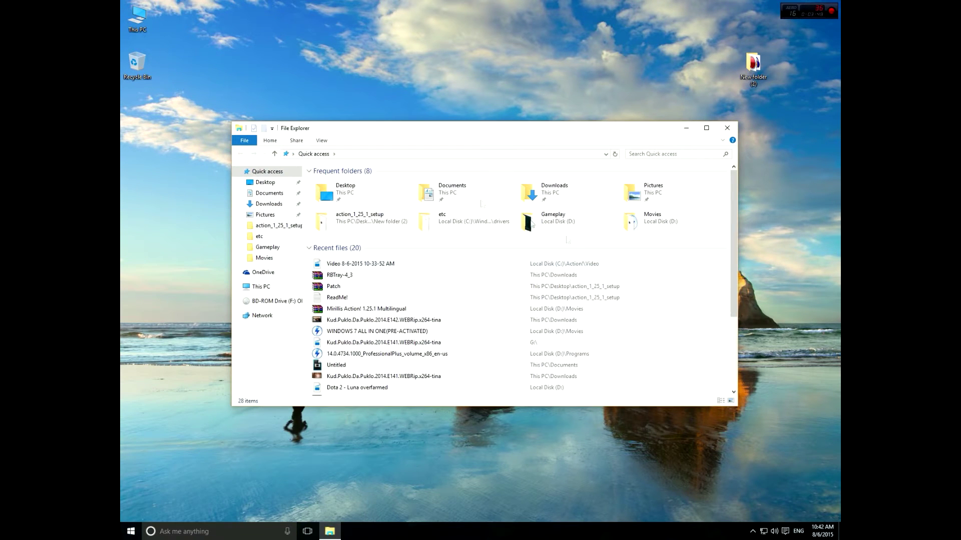
{"action": "left_click", "coordinate": [275, 182]}
{"action": "left_click", "coordinate": [270, 204]}
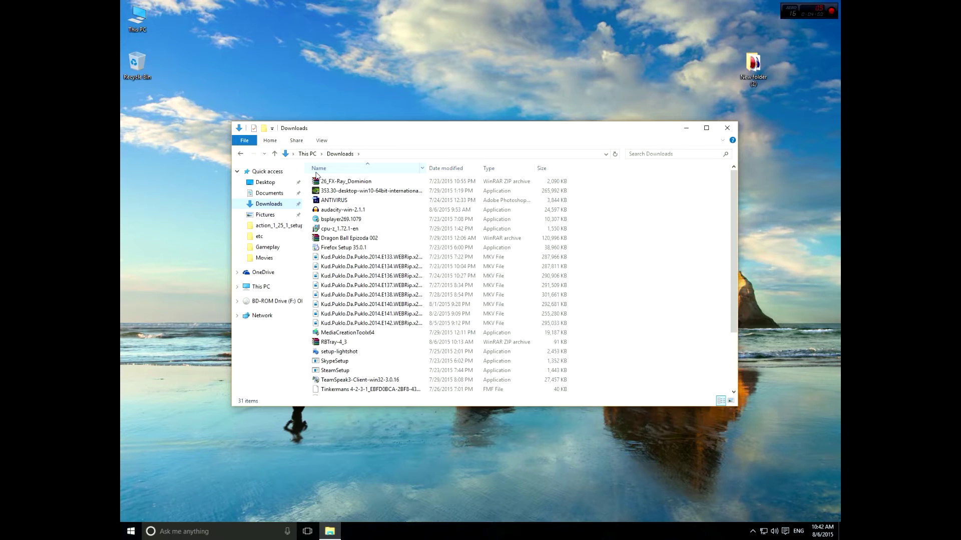
{"action": "left_click", "coordinate": [667, 154]}
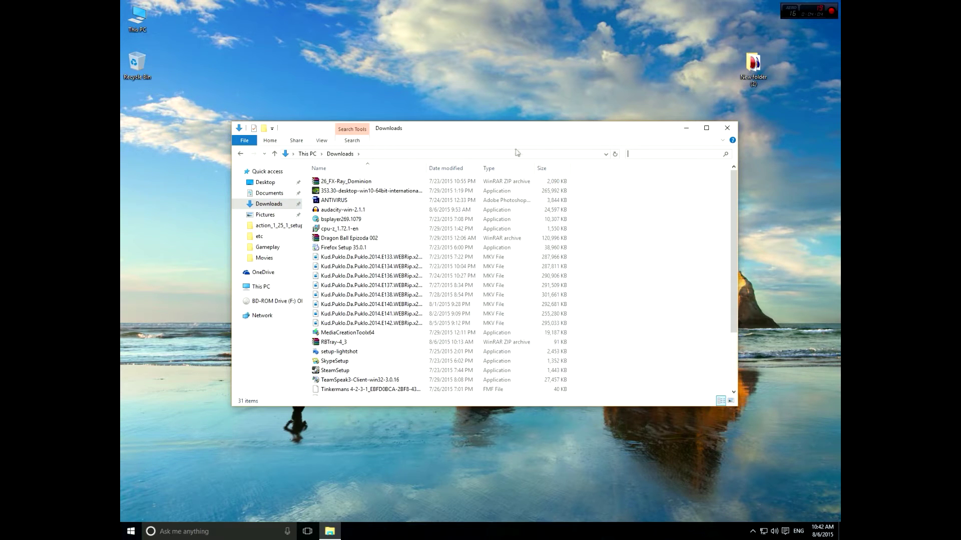
{"action": "left_click", "coordinate": [727, 128]}
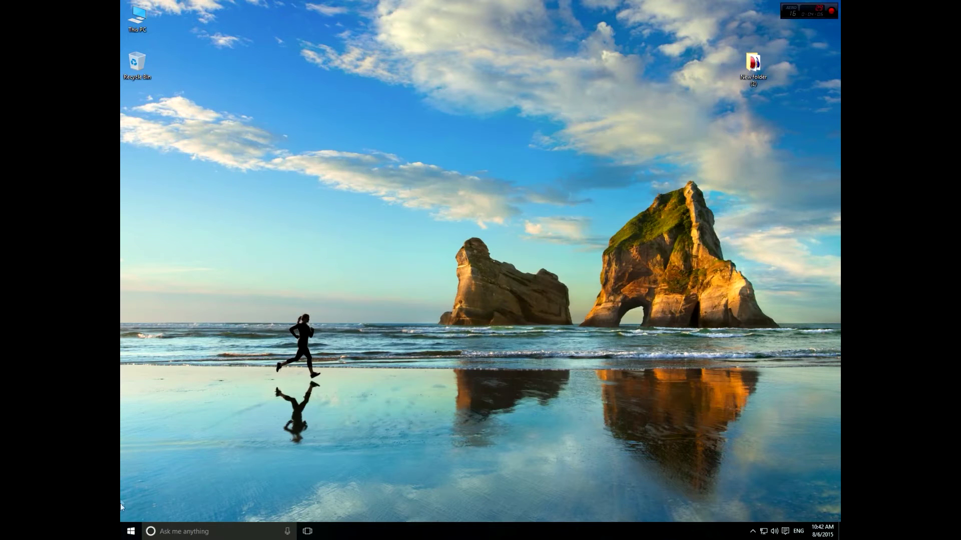
Step: Dock the taskbar along the top edge of the desktop and on to the left edge, checking the Start menu there
{"action": "left_click", "coordinate": [125, 532]}
{"action": "left_click_drag", "start_coordinate": [451, 534], "coordinate": [621, 114]}
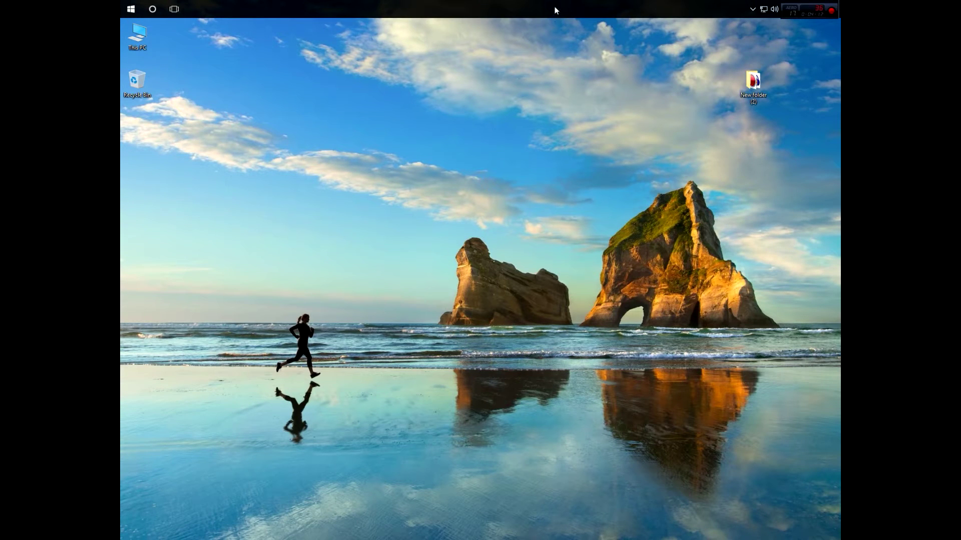
{"action": "left_click_drag", "start_coordinate": [327, 74], "coordinate": [127, 29]}
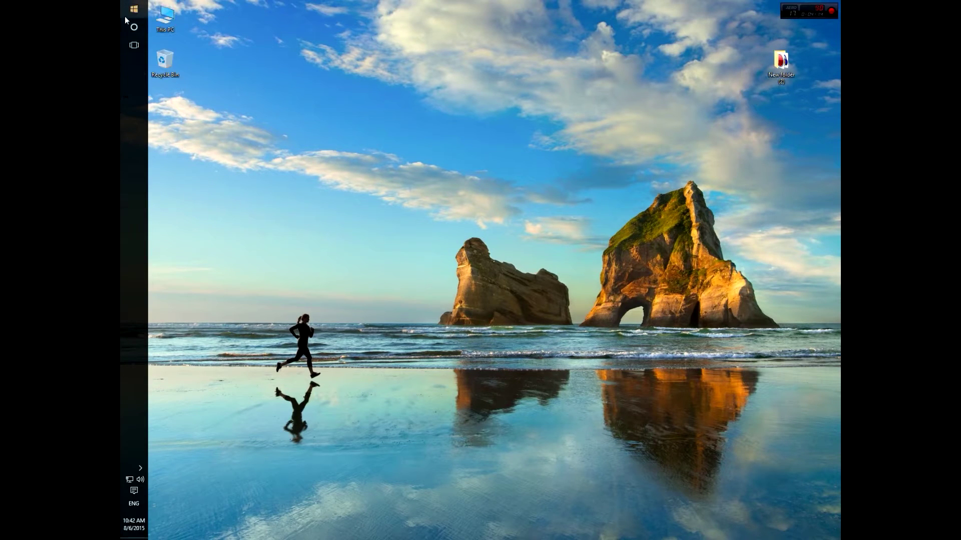
{"action": "left_click", "coordinate": [122, 11]}
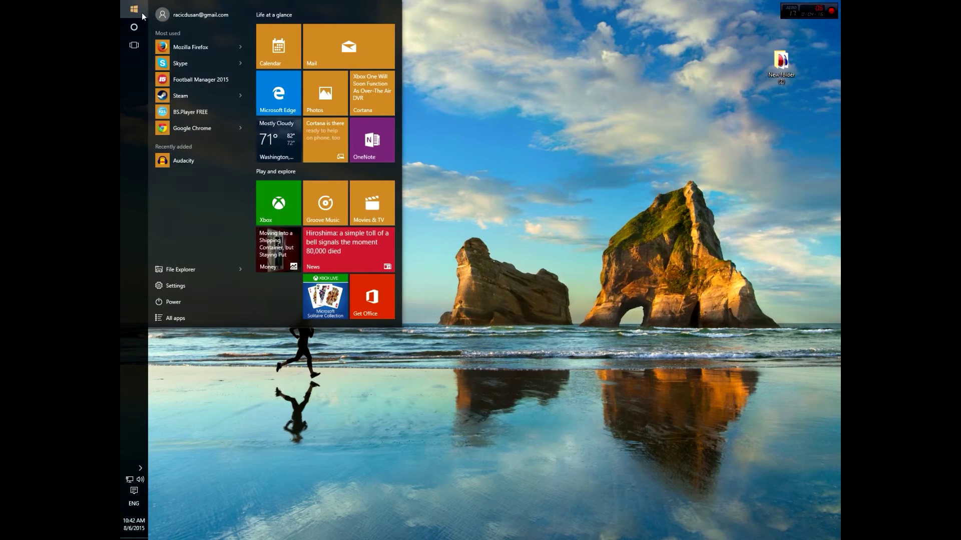
{"action": "left_click", "coordinate": [129, 10]}
{"action": "left_click", "coordinate": [128, 11]}
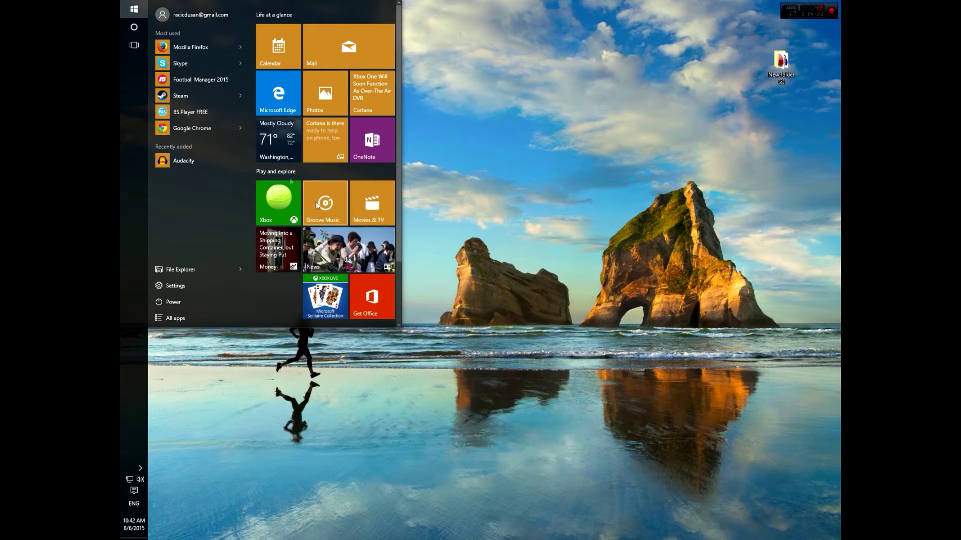
{"action": "left_click", "coordinate": [128, 11]}
Step: Return the taskbar to the bottom edge of the desktop and check the Start menu there
{"action": "left_click_drag", "start_coordinate": [142, 60], "coordinate": [235, 531]}
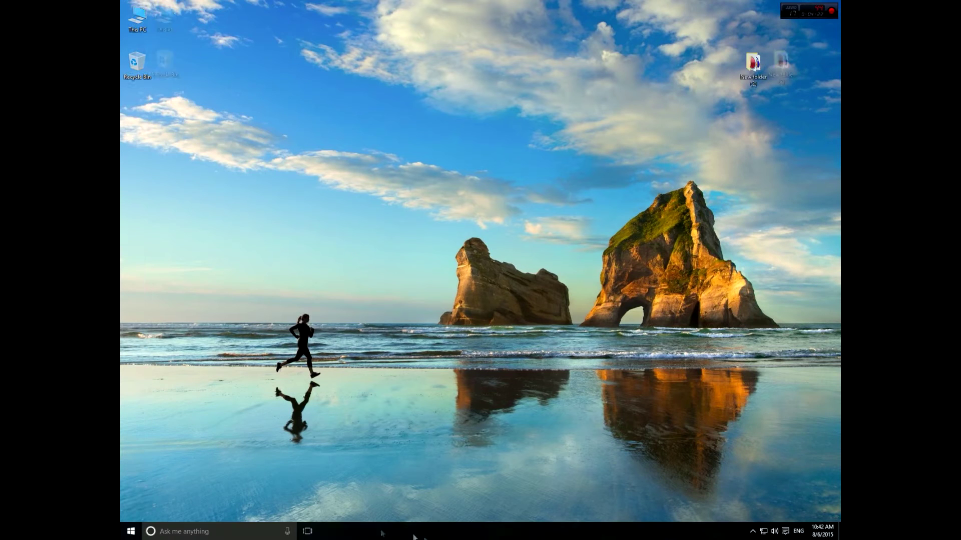
{"action": "left_click", "coordinate": [125, 533]}
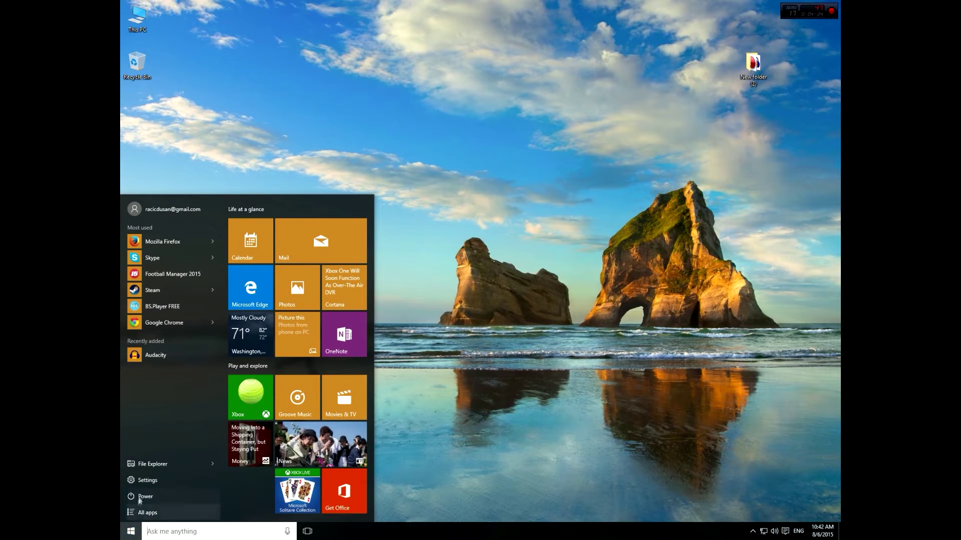
{"action": "left_click", "coordinate": [131, 532]}
Step: Dock the taskbar along the right edge of the desktop and on to the top edge, checking how the Start menu opens
{"action": "left_click_drag", "start_coordinate": [394, 530], "coordinate": [840, 206]}
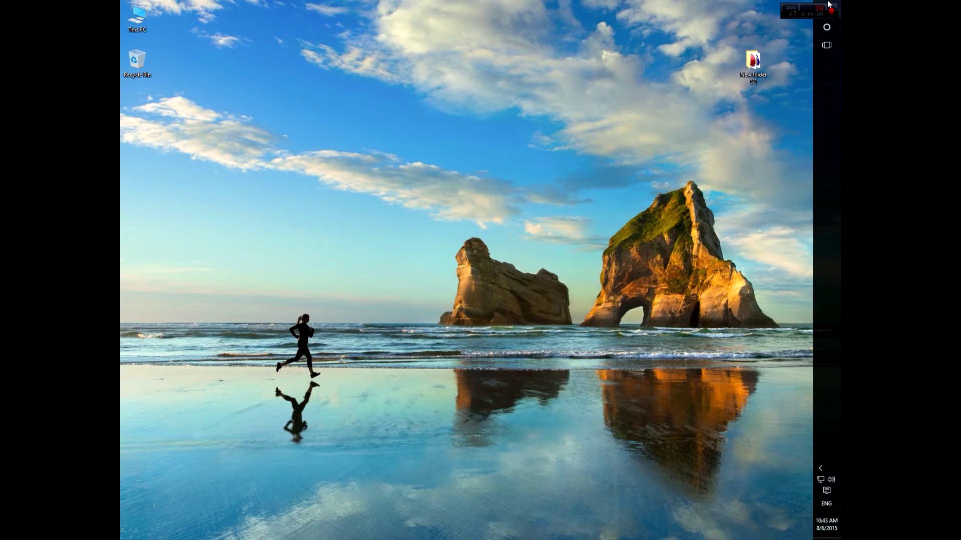
{"action": "left_click", "coordinate": [821, 14]}
{"action": "left_click_drag", "start_coordinate": [823, 68], "coordinate": [642, 5]}
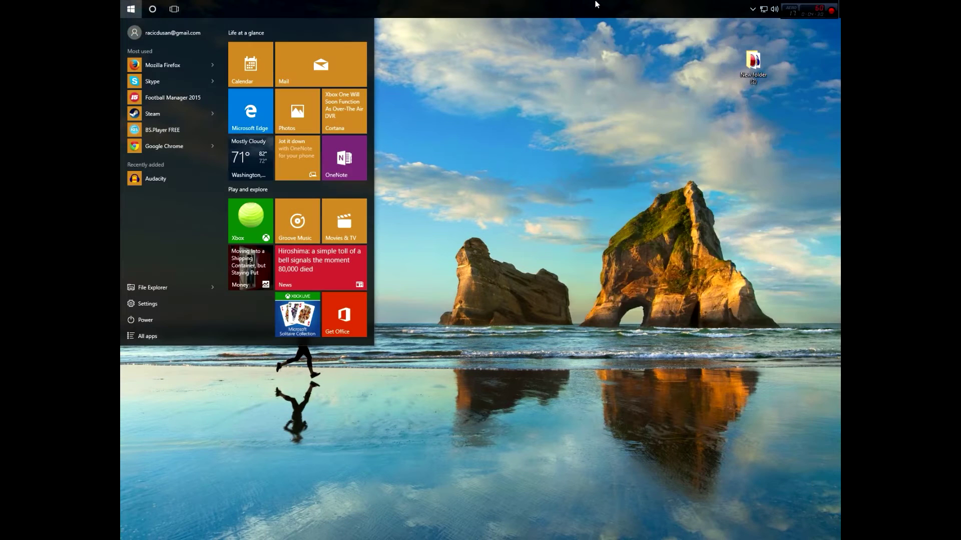
{"action": "left_click", "coordinate": [131, 8]}
{"action": "left_click", "coordinate": [131, 8]}
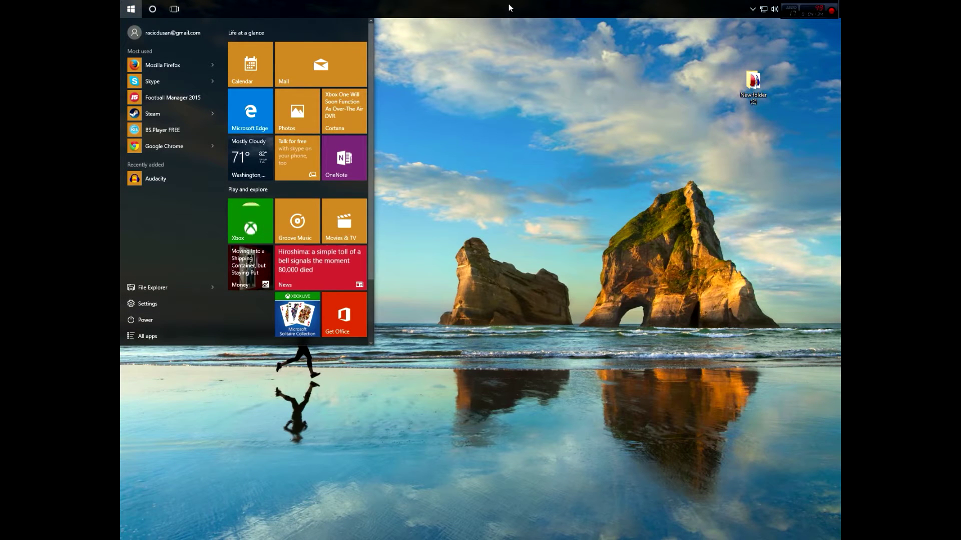
{"action": "left_click", "coordinate": [506, 107]}
Step: Dock the taskbar along the left edge to check the Start menu and move it back to the bottom edge
{"action": "left_click_drag", "start_coordinate": [475, 46], "coordinate": [149, 228]}
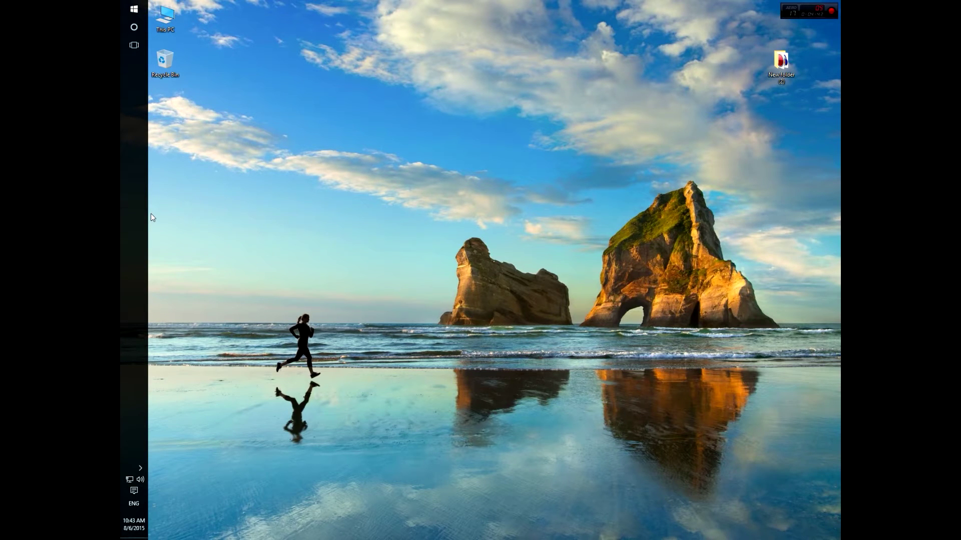
{"action": "left_click_drag", "start_coordinate": [128, 166], "coordinate": [121, 138]}
{"action": "left_click_drag", "start_coordinate": [202, 158], "coordinate": [123, 23]}
{"action": "left_click", "coordinate": [133, 10]}
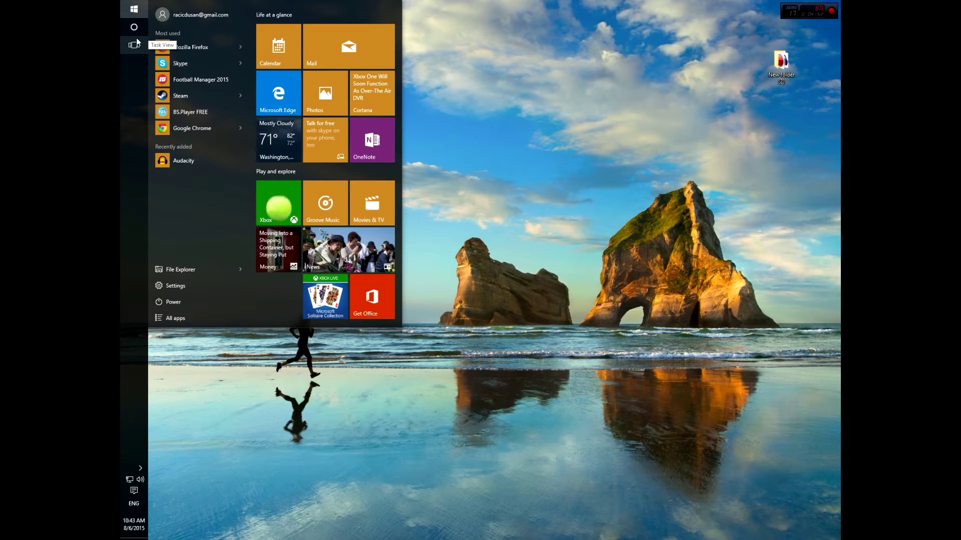
{"action": "left_click", "coordinate": [132, 7]}
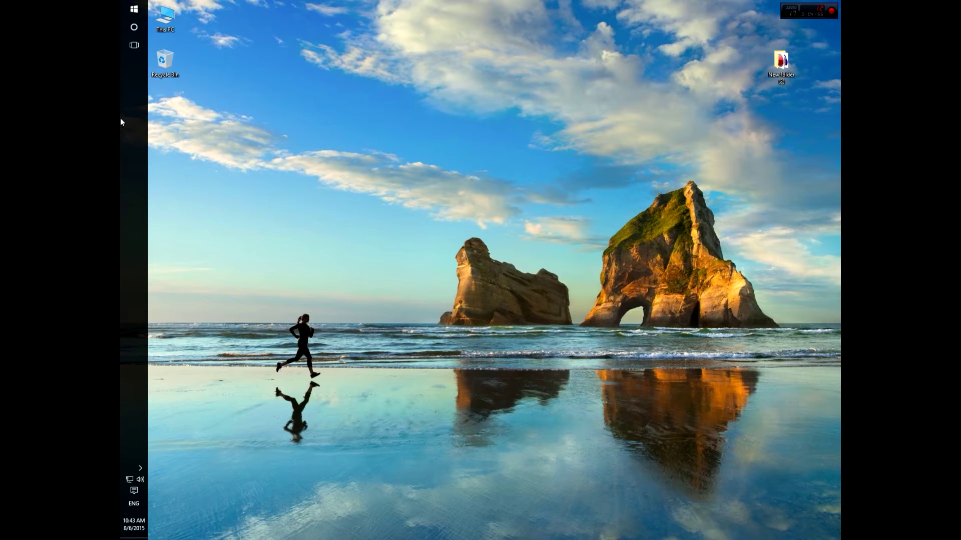
{"action": "left_click_drag", "start_coordinate": [121, 118], "coordinate": [392, 422]}
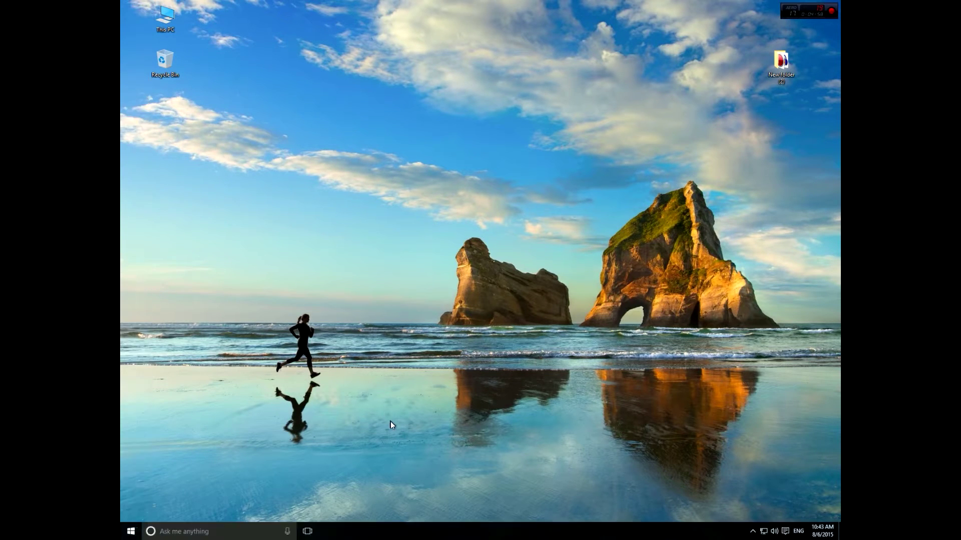
Step: Check the Start menu, try voice requests in Cortana to launch Google Chrome, and close the browser window
{"action": "left_click", "coordinate": [129, 532]}
{"action": "left_click", "coordinate": [127, 531]}
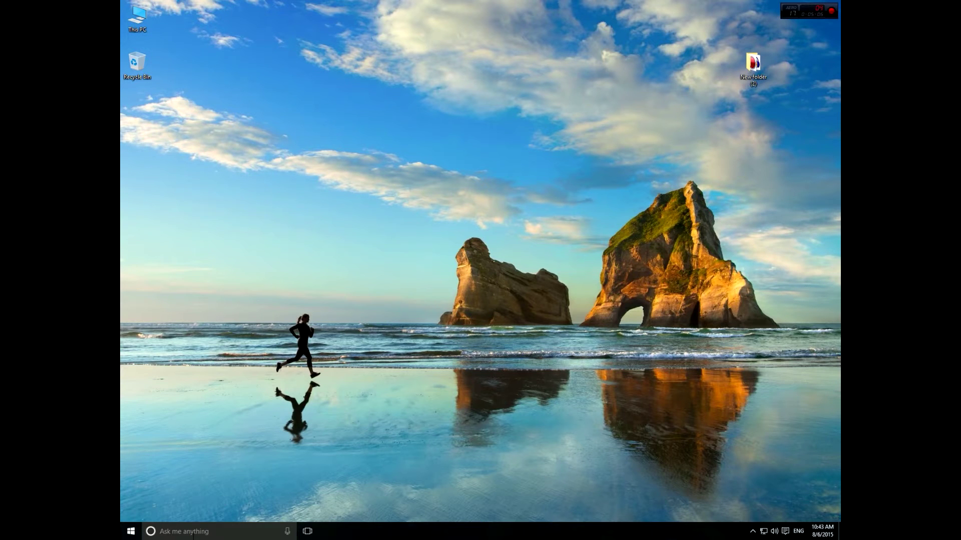
{"action": "left_click", "coordinate": [193, 532]}
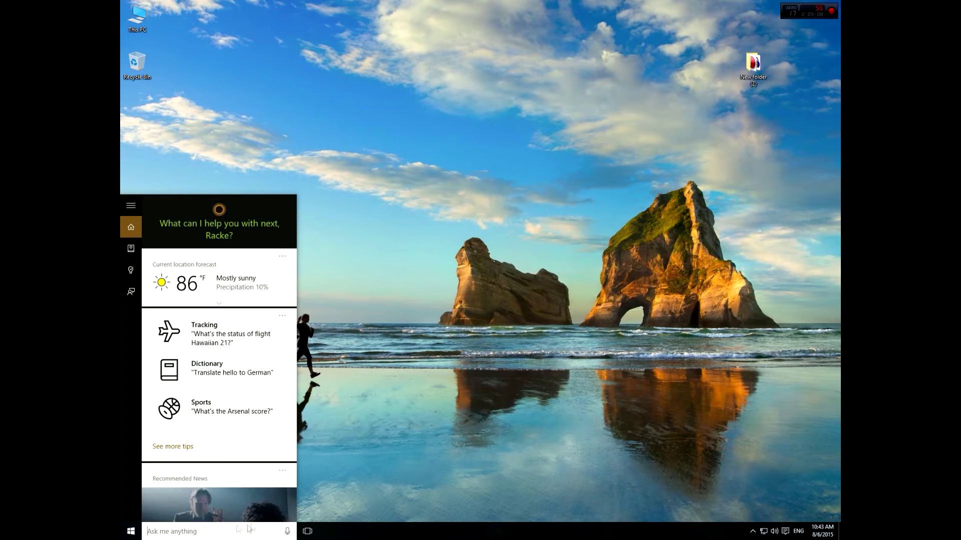
{"action": "left_click", "coordinate": [287, 531]}
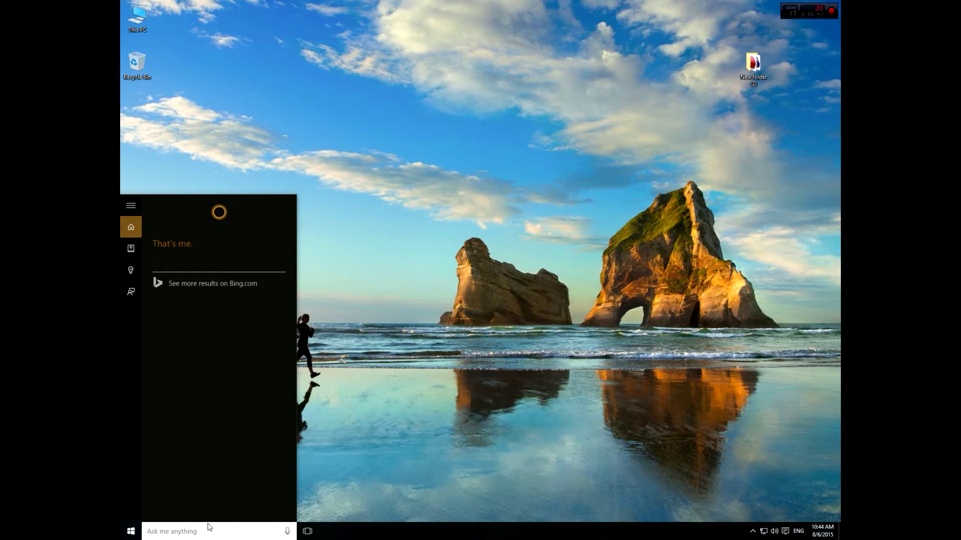
{"action": "left_click", "coordinate": [291, 528]}
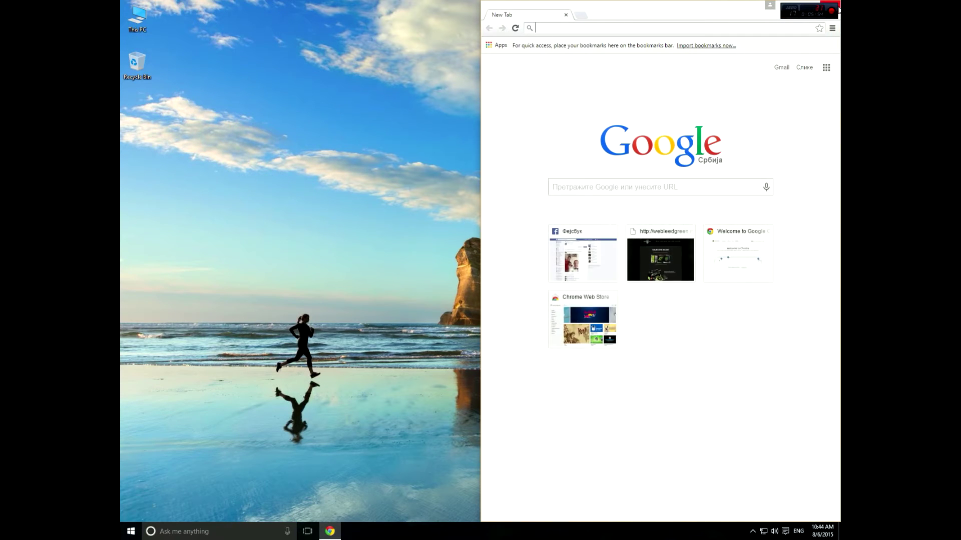
{"action": "key", "text": "alt+F4"}
Step: Ask Cortana "What's my current location?" and clear the query from the search field
{"action": "left_click", "coordinate": [211, 535]}
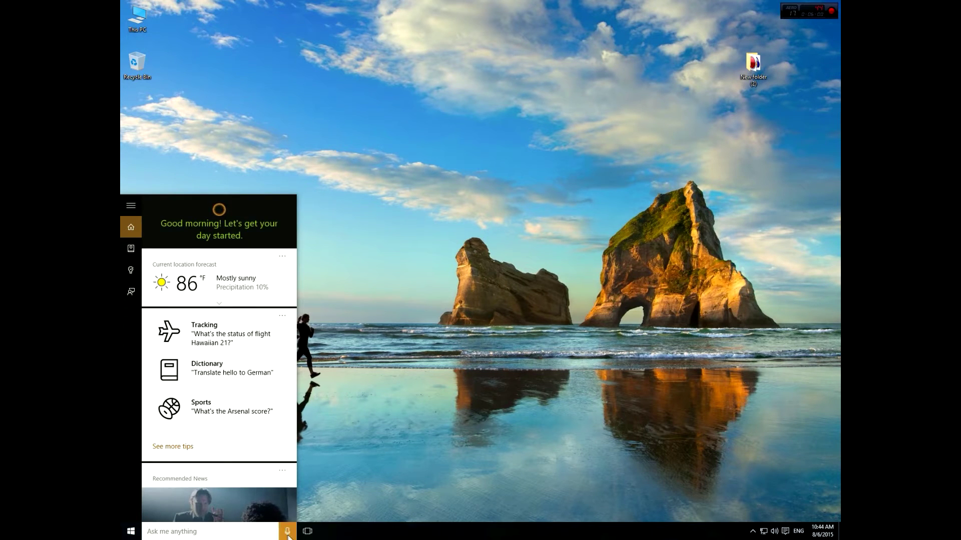
{"action": "type", "text": "what's my current location"}
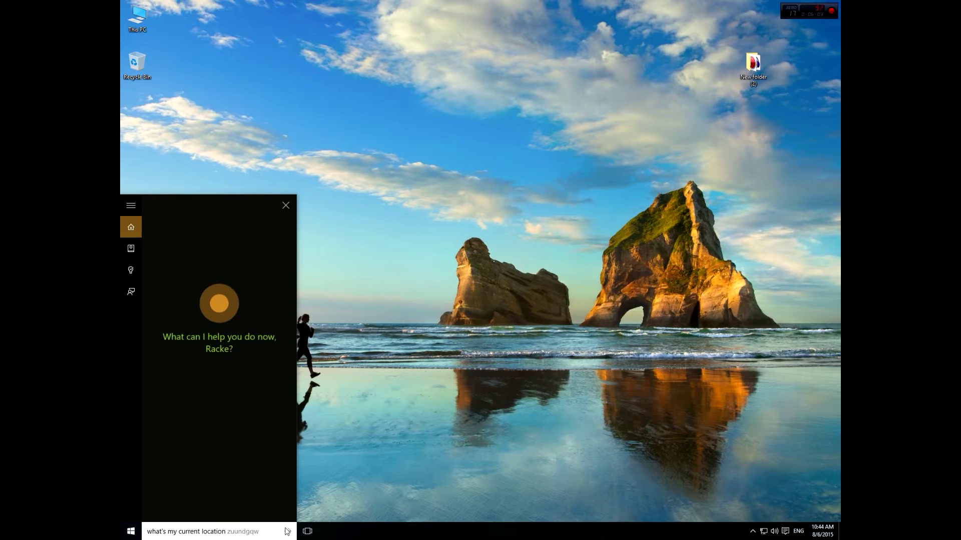
{"action": "key", "text": "Return"}
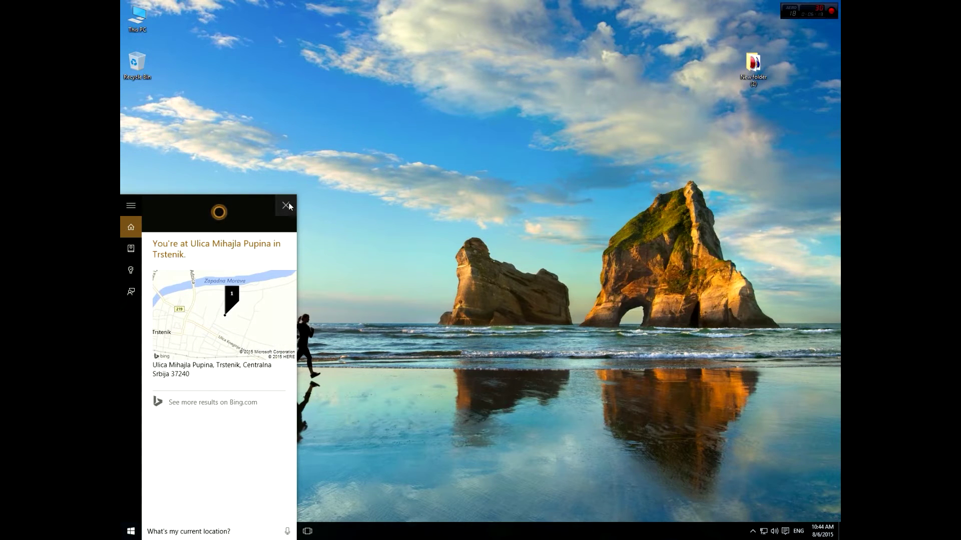
{"action": "left_click_drag", "start_coordinate": [234, 530], "coordinate": [120, 521]}
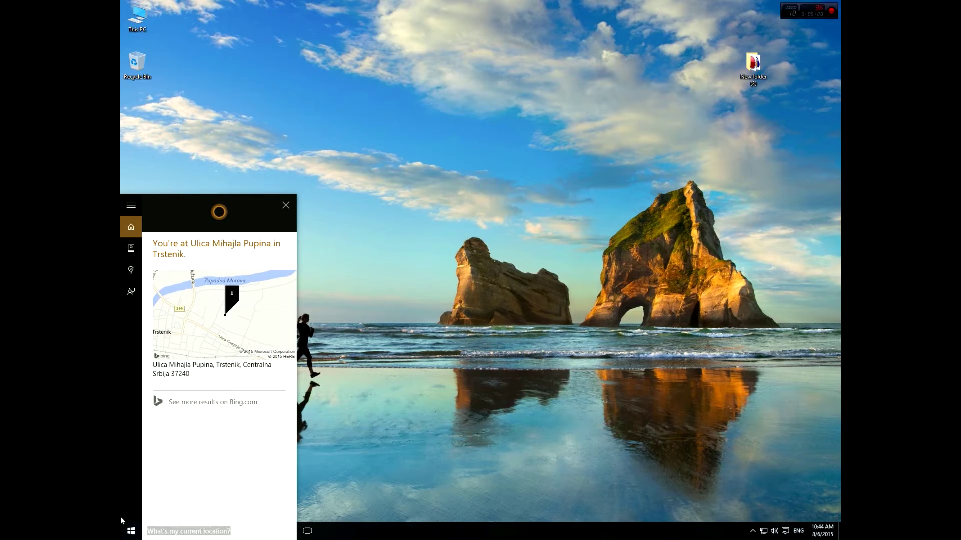
{"action": "key", "text": "BackSpace"}
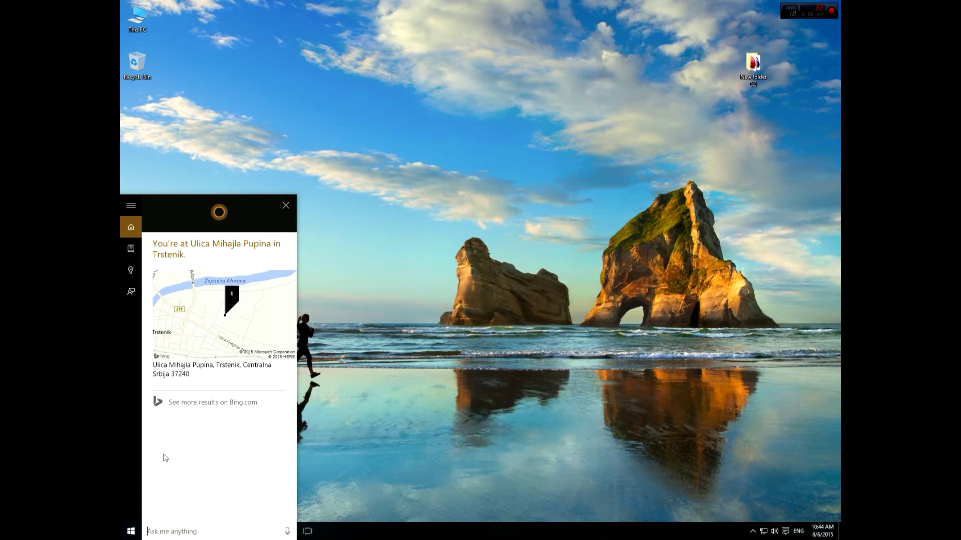
Step: Run a spoken web search through Cortana and close the Bing results window
{"action": "key", "text": "super+c"}
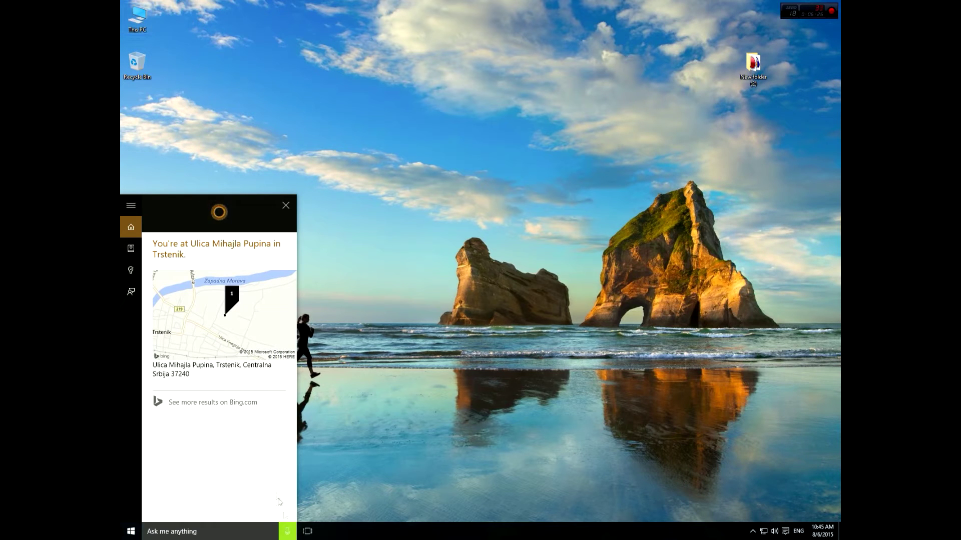
{"action": "left_click", "coordinate": [279, 531]}
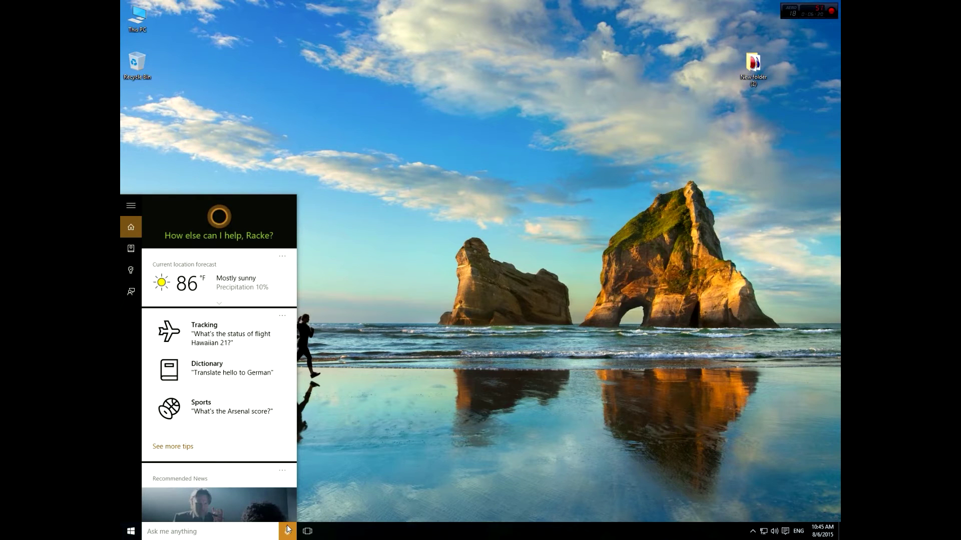
{"action": "left_click", "coordinate": [288, 530]}
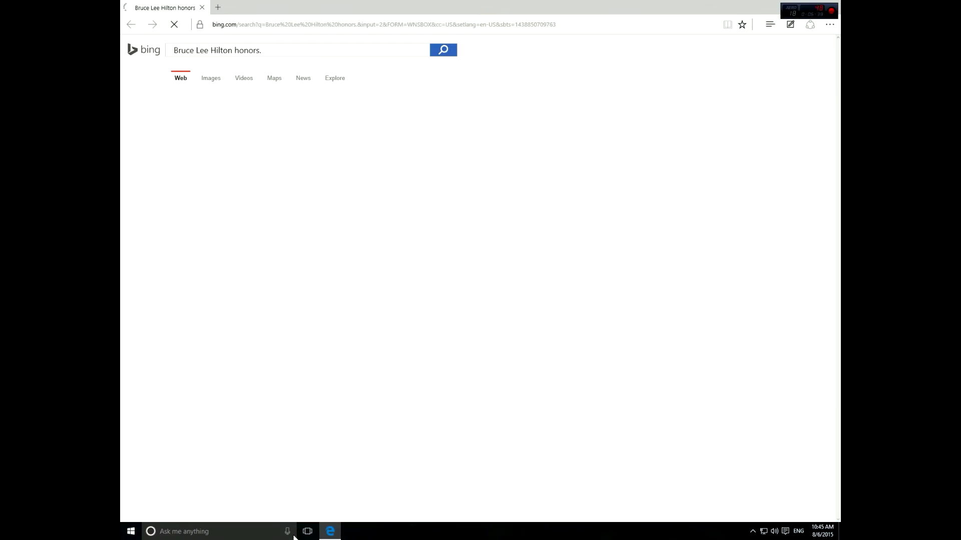
{"action": "left_click", "coordinate": [834, 6]}
Step: Ask Cortana by voice to translate hello to German and clear the query
{"action": "left_click", "coordinate": [286, 532]}
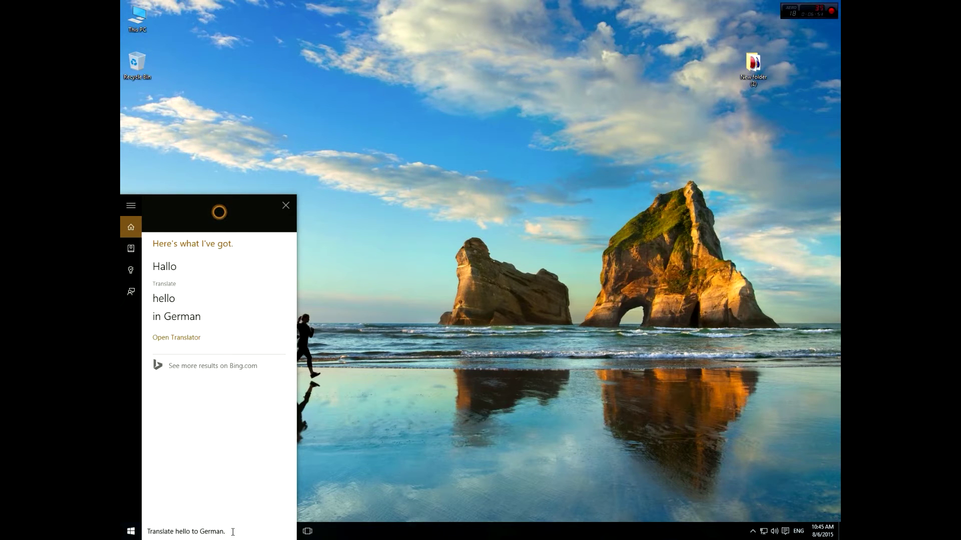
{"action": "key", "text": "BackSpace"}
{"action": "key", "text": "BackSpace"}
{"action": "key", "text": "BackSpace"}
{"action": "key", "text": "BackSpace"}
{"action": "key", "text": "BackSpace"}
{"action": "key", "text": "BackSpace"}
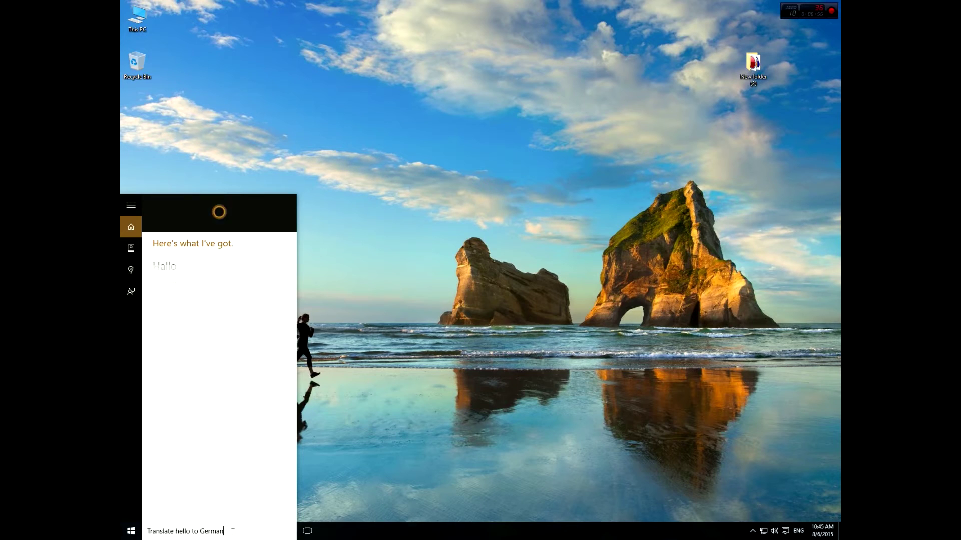
{"action": "key", "text": "BackSpace"}
{"action": "key", "text": "BackSpace"}
{"action": "key", "text": "BackSpace"}
{"action": "key", "text": "BackSpace"}
{"action": "key", "text": "BackSpace"}
{"action": "key", "text": "BackSpace"}
{"action": "key", "text": "BackSpace"}
{"action": "key", "text": "BackSpace"}
{"action": "key", "text": "BackSpace"}
{"action": "key", "text": "BackSpace"}
{"action": "key", "text": "BackSpace"}
{"action": "key", "text": "BackSpace"}
{"action": "key", "text": "BackSpace"}
{"action": "key", "text": "BackSpace"}
{"action": "key", "text": "BackSpace"}
{"action": "key", "text": "BackSpace"}
{"action": "key", "text": "BackSpace"}
{"action": "key", "text": "BackSpace"}
{"action": "key", "text": "BackSpace"}
{"action": "key", "text": "BackSpace"}
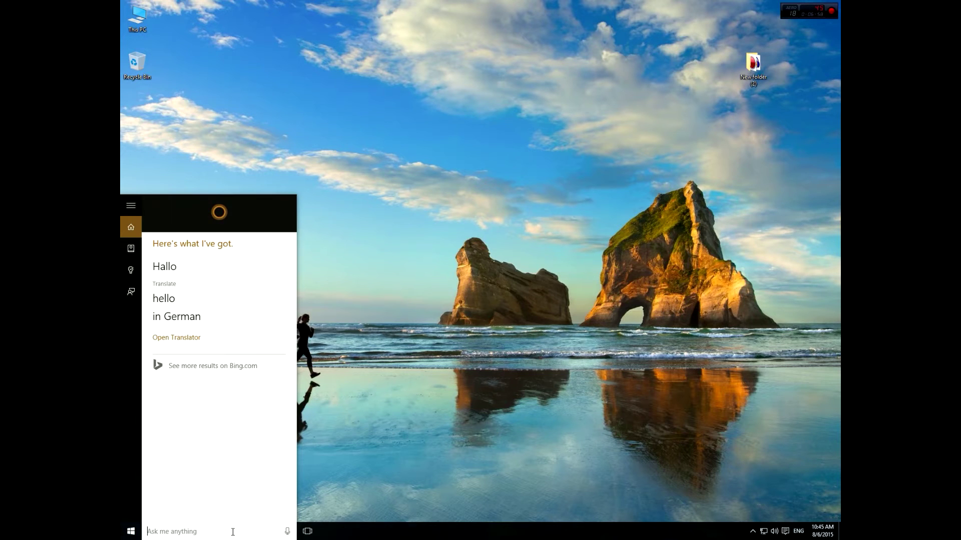
Step: Ask Cortana by voice what is scheduled for today, view the Notebook and return to the Cortana home page
{"action": "key", "text": "super+c"}
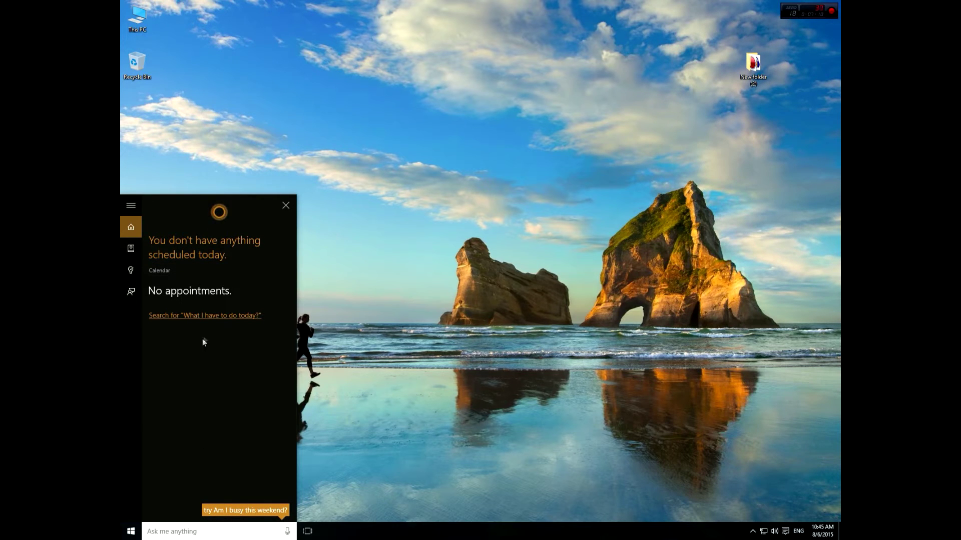
{"action": "left_click", "coordinate": [134, 249]}
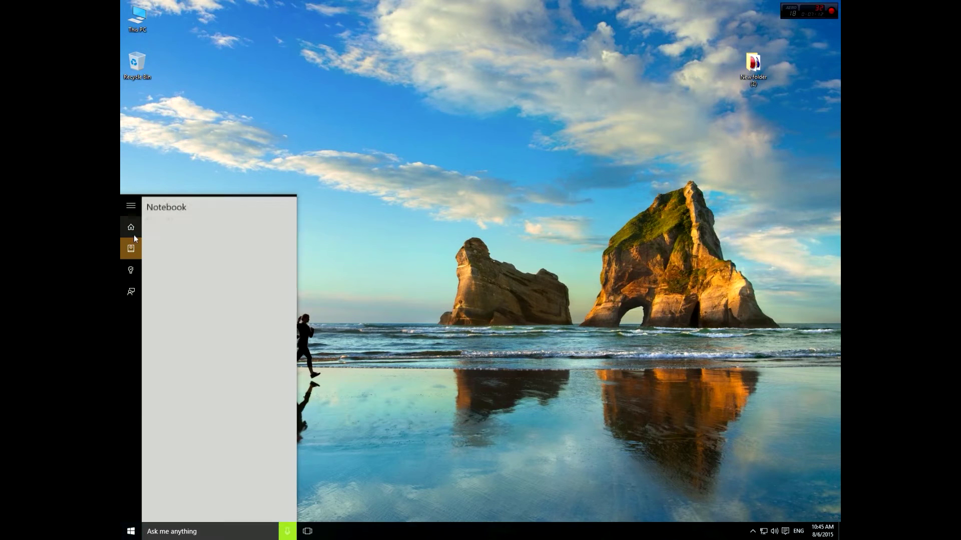
{"action": "left_click", "coordinate": [134, 234]}
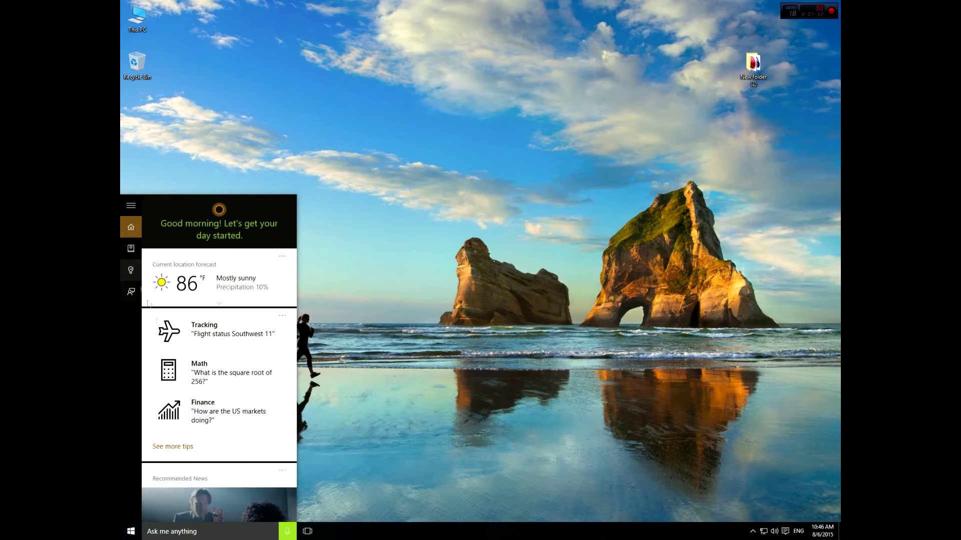
Step: Ask Cortana by voice how the US markets are doing and close the resulting Bing page
{"action": "left_click", "coordinate": [289, 533]}
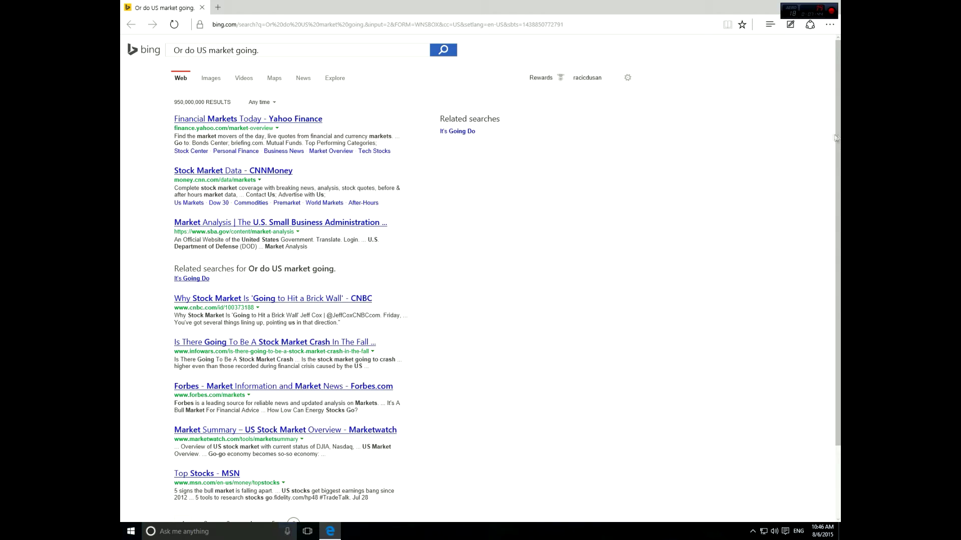
{"action": "left_click", "coordinate": [839, 4]}
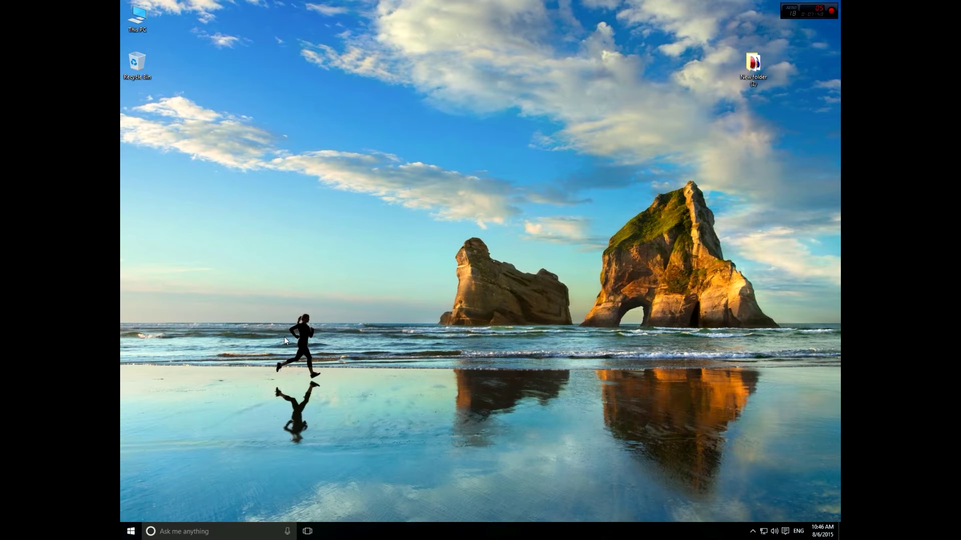
{"action": "right_click", "coordinate": [182, 43]}
{"action": "left_click", "coordinate": [206, 68]}
{"action": "right_click", "coordinate": [227, 100]}
{"action": "left_click", "coordinate": [245, 129]}
{"action": "right_click", "coordinate": [190, 146]}
{"action": "left_click", "coordinate": [214, 175]}
Step: Change the desktop background to the blue Windows light picture in the personalization settings and check the Start menu's accent colour
{"action": "left_click", "coordinate": [131, 532]}
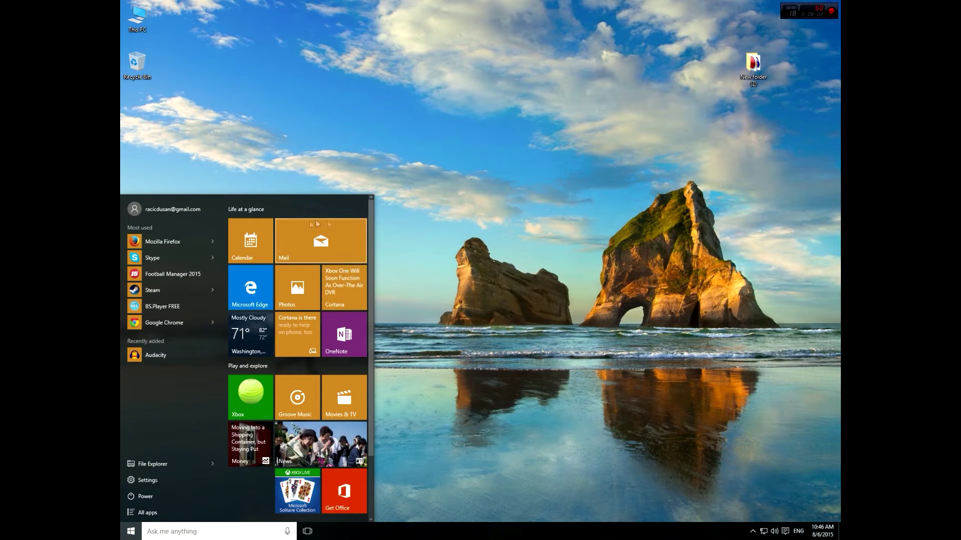
{"action": "right_click", "coordinate": [580, 331]}
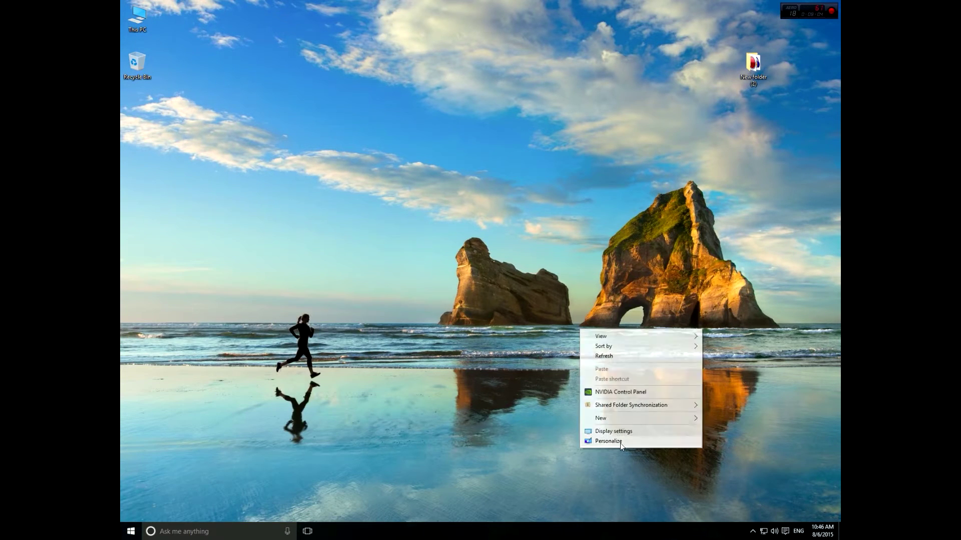
{"action": "left_click", "coordinate": [620, 443]}
{"action": "scroll", "coordinate": [370, 257], "scroll_direction": "down", "scroll_amount": 1}
{"action": "scroll", "coordinate": [370, 258], "scroll_direction": "up", "scroll_amount": 1}
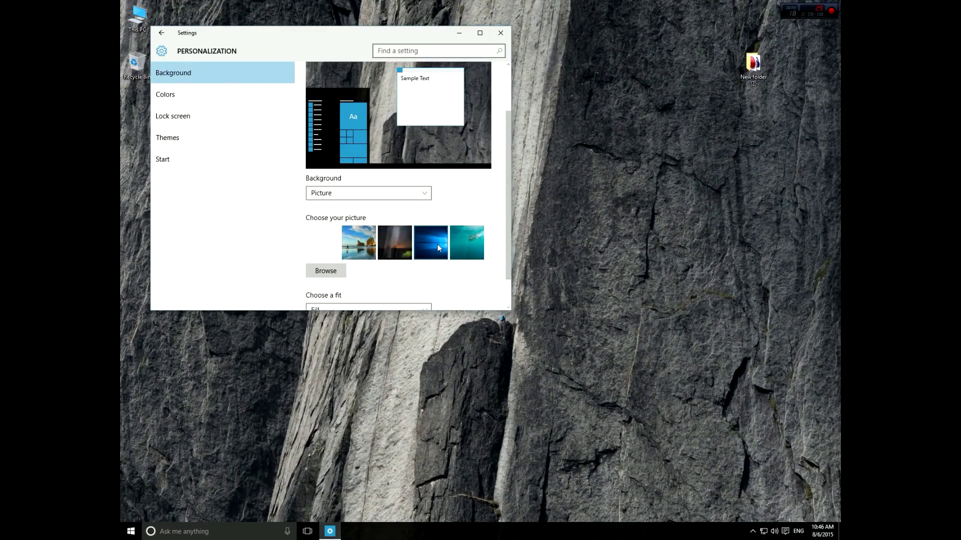
{"action": "left_click", "coordinate": [438, 245]}
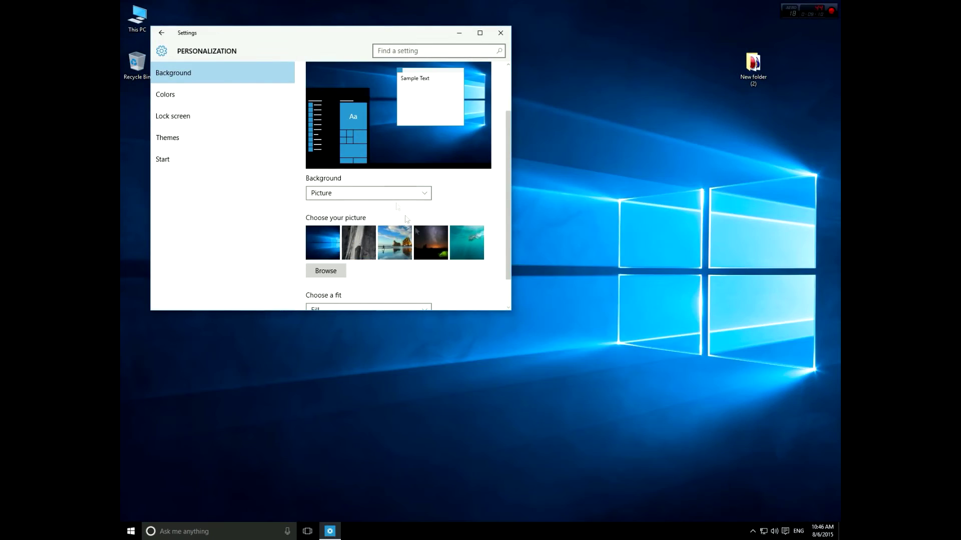
{"action": "scroll", "coordinate": [394, 203], "scroll_direction": "down", "scroll_amount": 1}
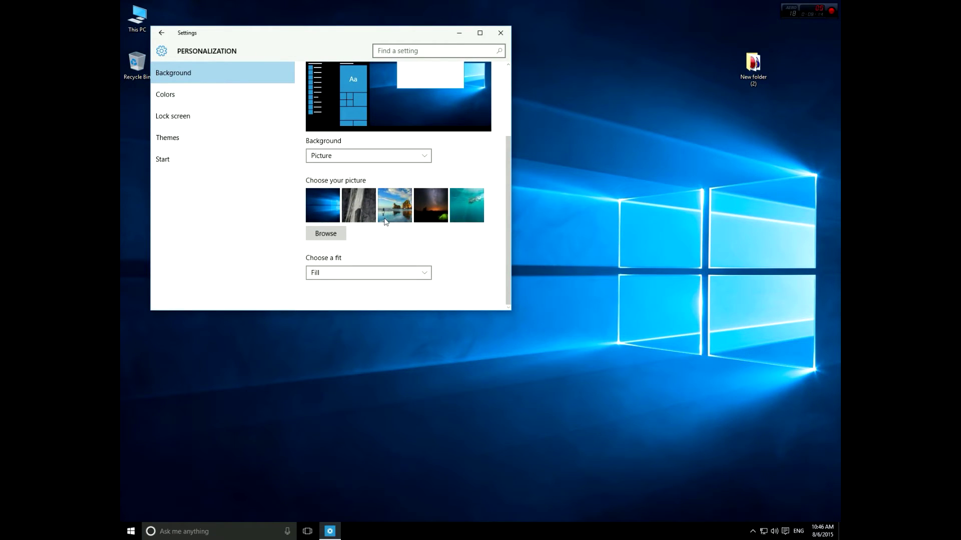
{"action": "scroll", "coordinate": [384, 221], "scroll_direction": "up", "scroll_amount": 3}
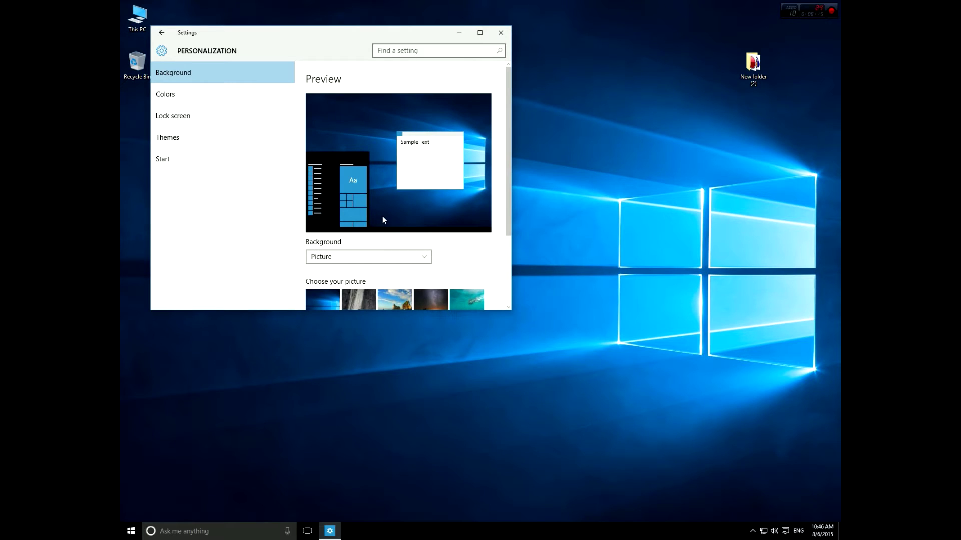
{"action": "scroll", "coordinate": [422, 227], "scroll_direction": "down", "scroll_amount": 2}
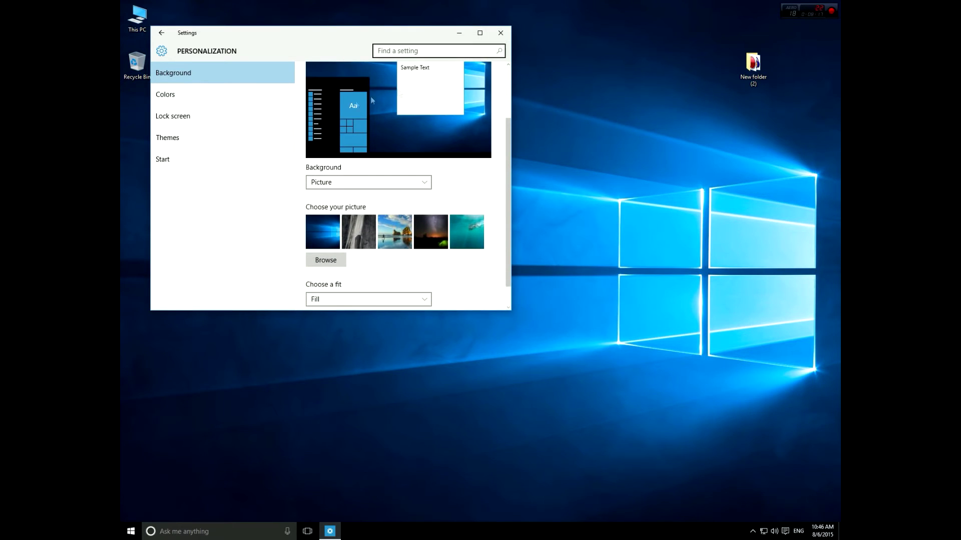
{"action": "left_click", "coordinate": [500, 32]}
{"action": "left_click", "coordinate": [129, 532]}
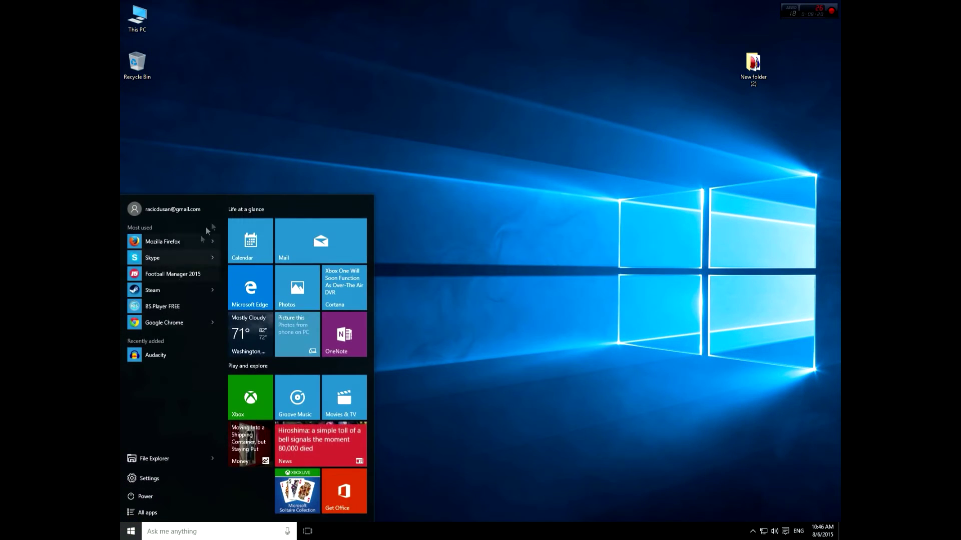
Step: Try the underwater and beach pictures as desktop background, restore the blue Windows picture and close the settings
{"action": "right_click", "coordinate": [446, 283]}
{"action": "left_click", "coordinate": [474, 396]}
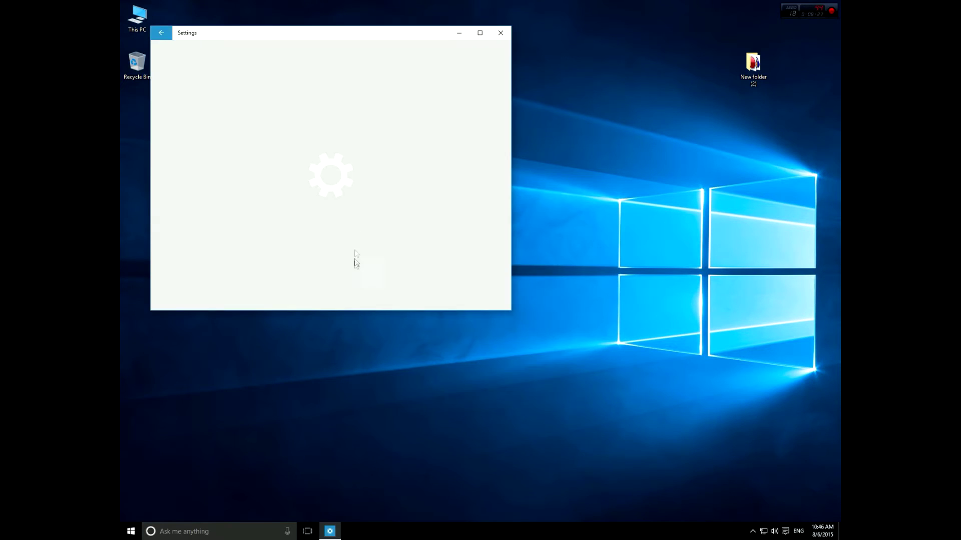
{"action": "scroll", "coordinate": [455, 270], "scroll_direction": "down", "scroll_amount": 2}
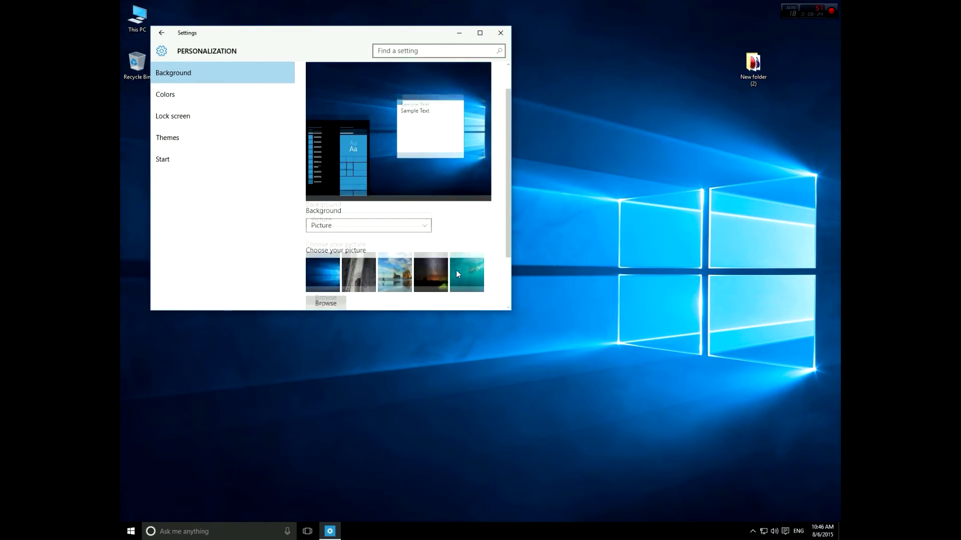
{"action": "left_click", "coordinate": [467, 240]}
{"action": "left_click", "coordinate": [424, 239]}
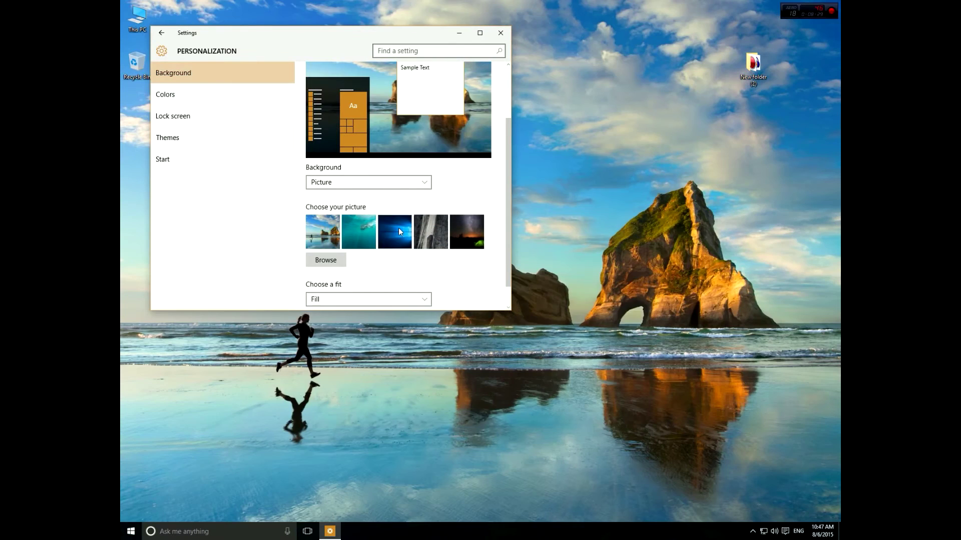
{"action": "left_click", "coordinate": [399, 228]}
{"action": "left_click", "coordinate": [495, 36]}
Step: Refresh the desktop, view the virtual desktops in Task View and return to Desktop 1
{"action": "right_click", "coordinate": [260, 296]}
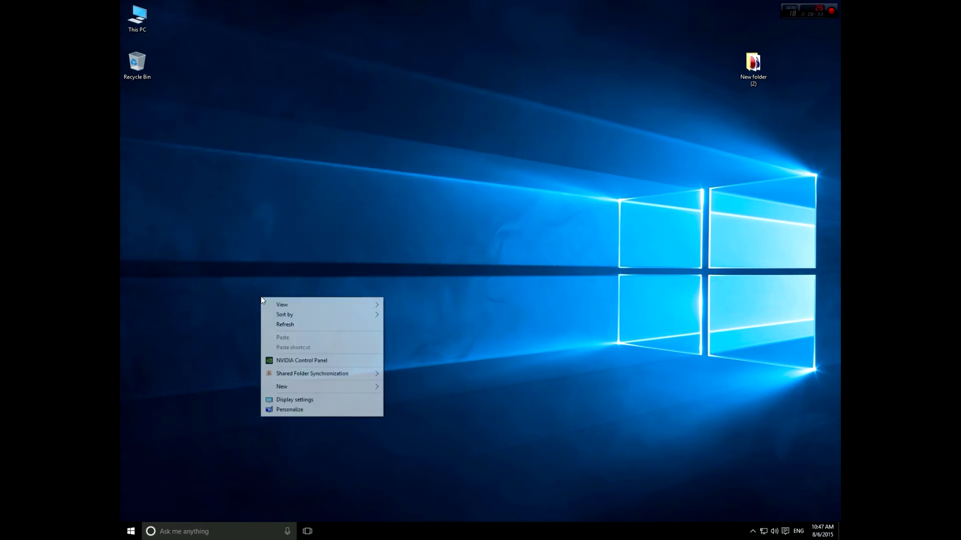
{"action": "left_click", "coordinate": [290, 325]}
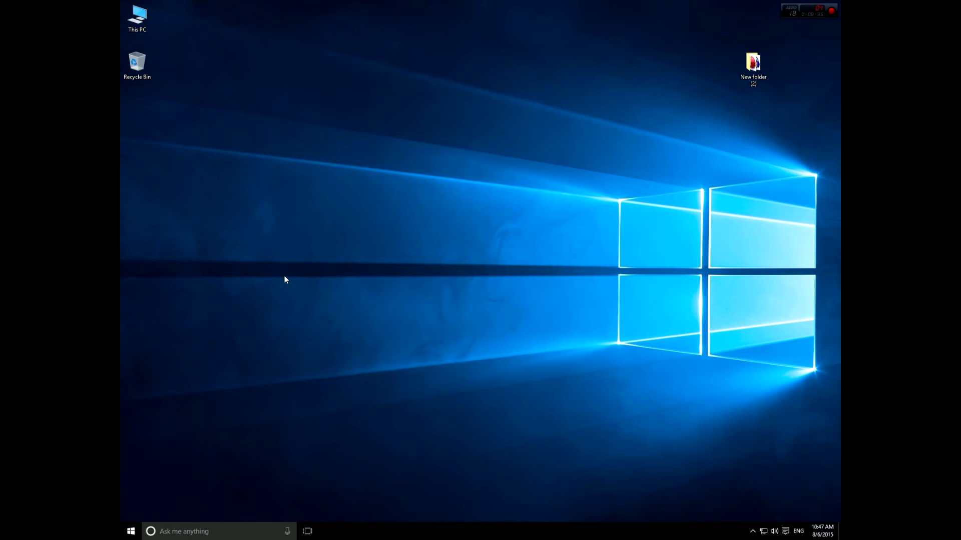
{"action": "left_click", "coordinate": [307, 531]}
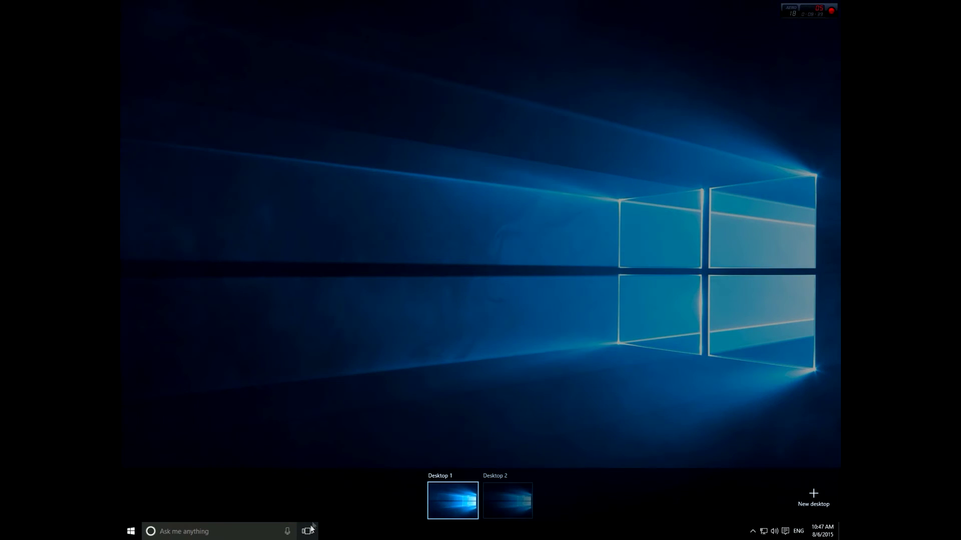
{"action": "left_click", "coordinate": [453, 495]}
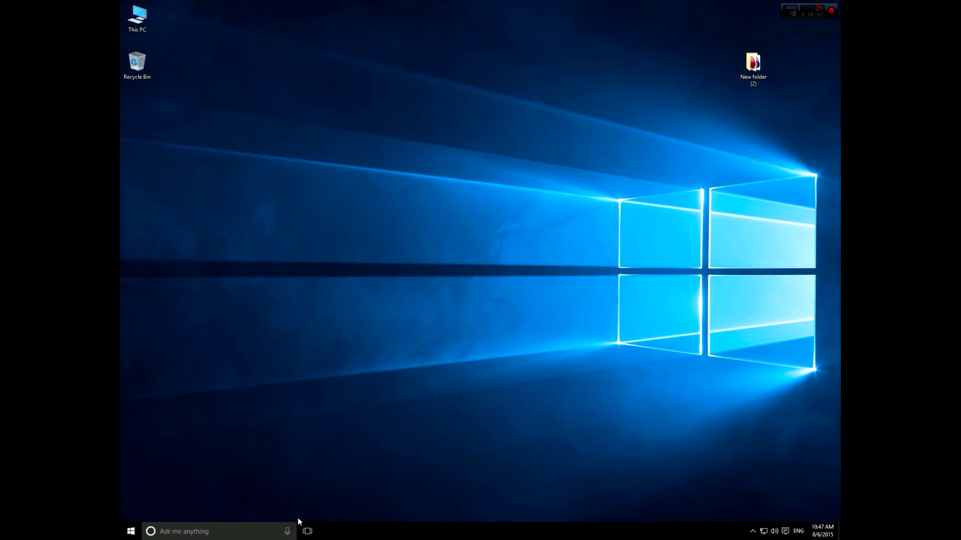
Step: Add five new virtual desktops in Task View
{"action": "left_click", "coordinate": [306, 530]}
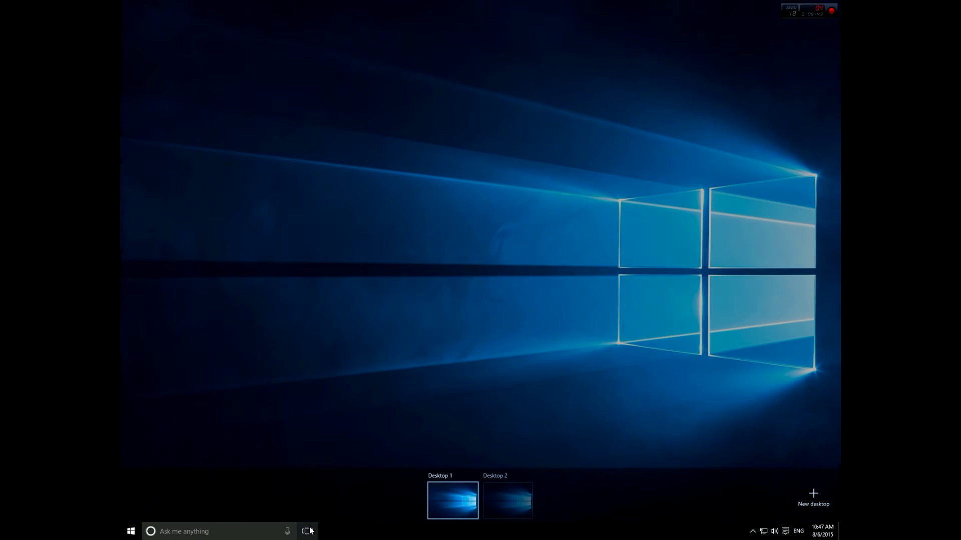
{"action": "left_click", "coordinate": [814, 495]}
{"action": "left_click", "coordinate": [814, 495]}
{"action": "left_click", "coordinate": [814, 495]}
{"action": "left_click", "coordinate": [814, 496]}
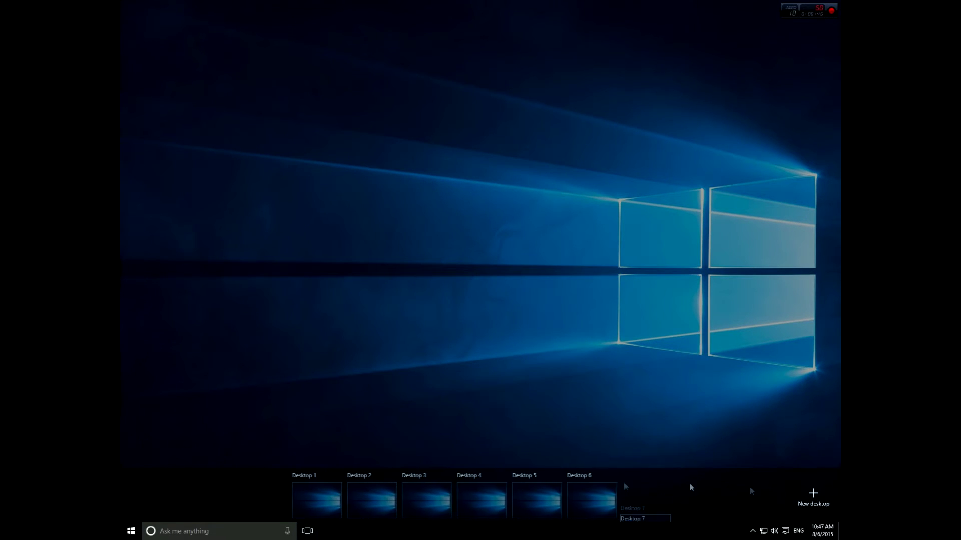
{"action": "left_click", "coordinate": [814, 495]}
Step: Remove the five extra virtual desktops so only Desktop 1 and Desktop 2 are left, and return to Desktop 1
{"action": "left_click", "coordinate": [445, 475]}
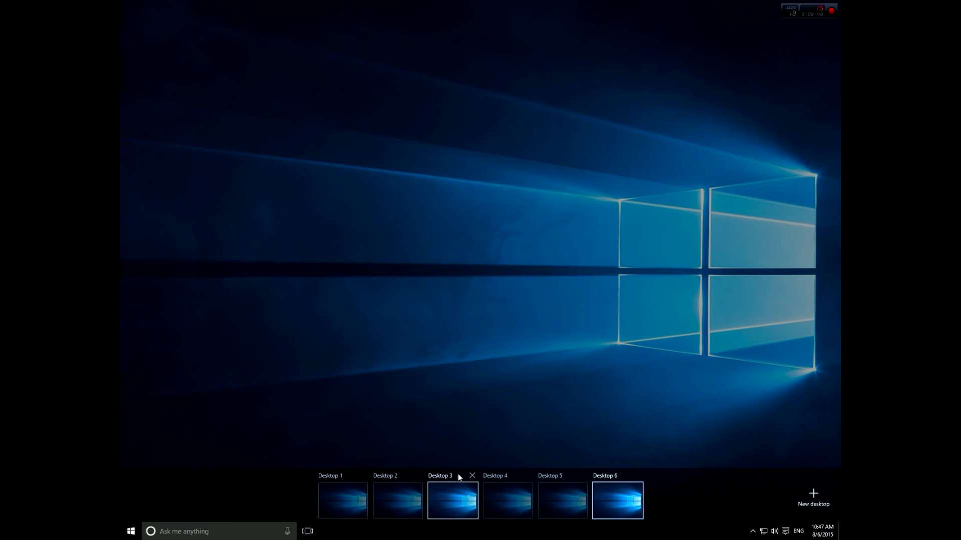
{"action": "left_click", "coordinate": [470, 475]}
{"action": "left_click", "coordinate": [499, 476]}
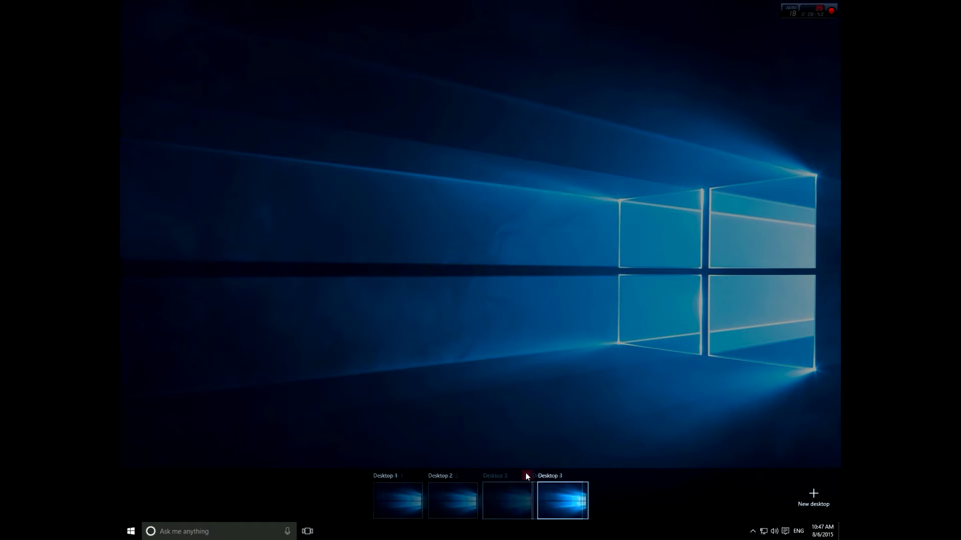
{"action": "left_click", "coordinate": [526, 476]}
{"action": "left_click", "coordinate": [553, 476]}
{"action": "left_click", "coordinate": [438, 502]}
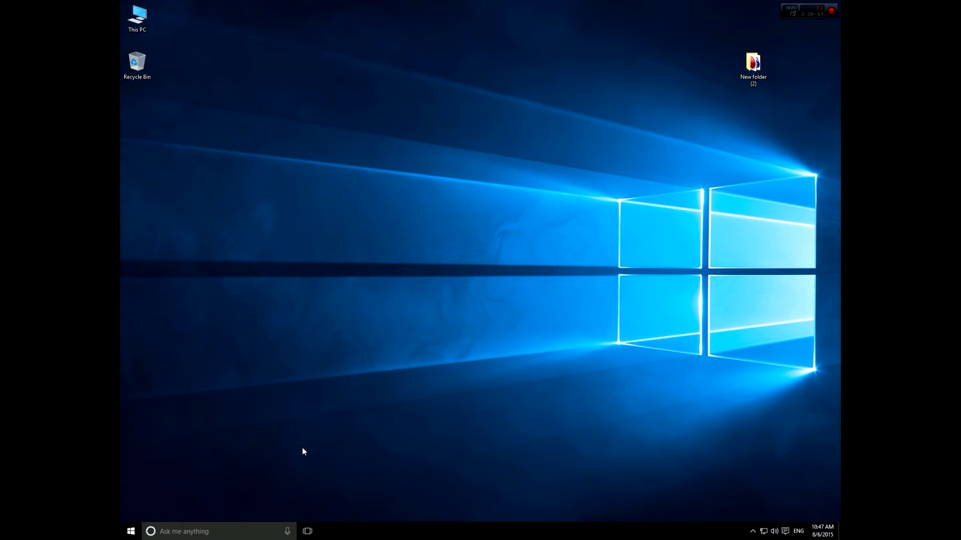
Step: Search for "excel", launch Microsoft Excel on Desktop 1 and select cell F9 in the blank workbook
{"action": "left_click", "coordinate": [217, 531]}
{"action": "type", "text": "excel"}
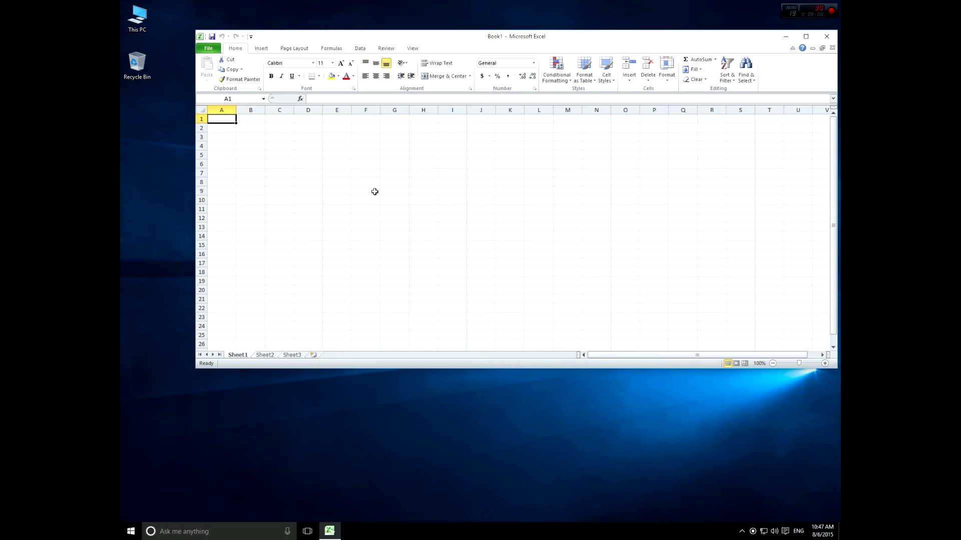
{"action": "left_click", "coordinate": [374, 191]}
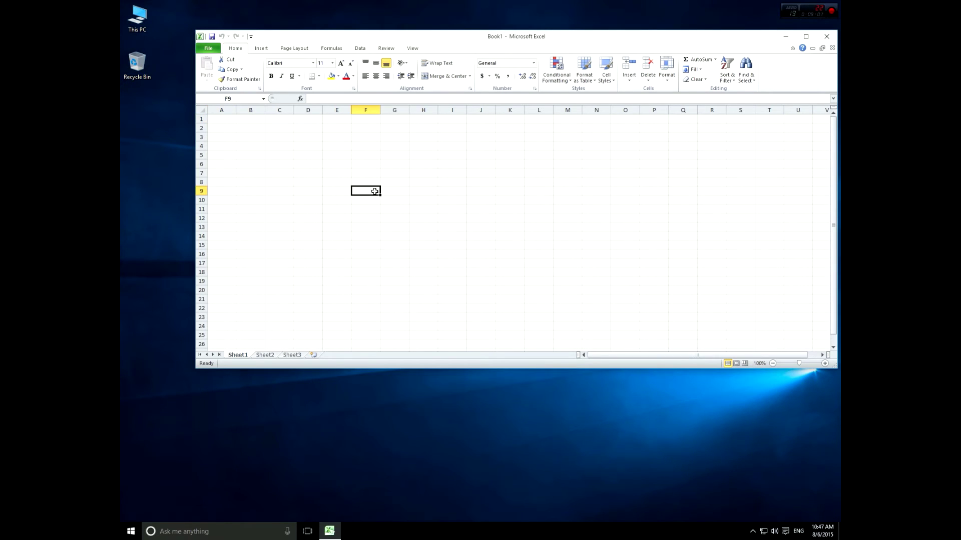
Step: Switch to Desktop 2, launch Google Chrome there from a search for "chrome" and maximize its window
{"action": "left_click", "coordinate": [307, 531]}
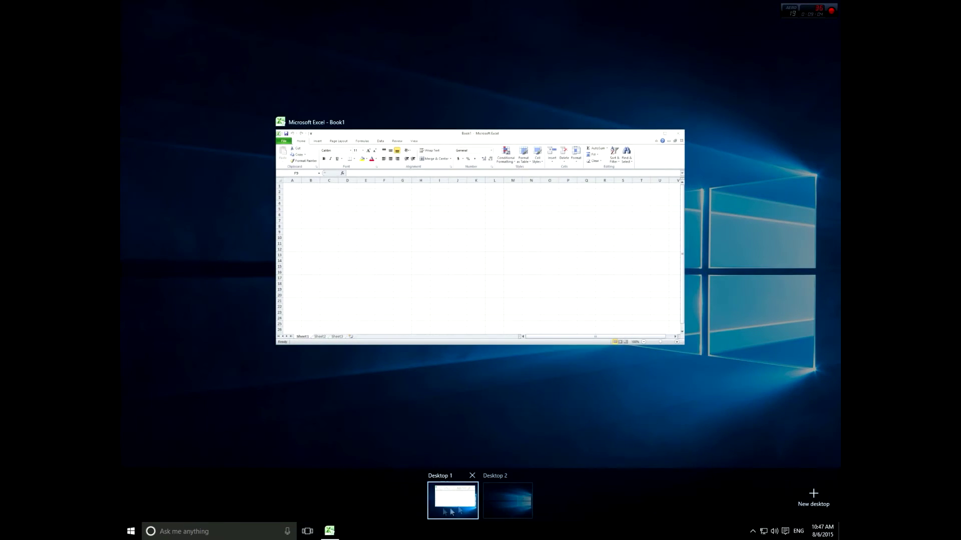
{"action": "left_click", "coordinate": [500, 499]}
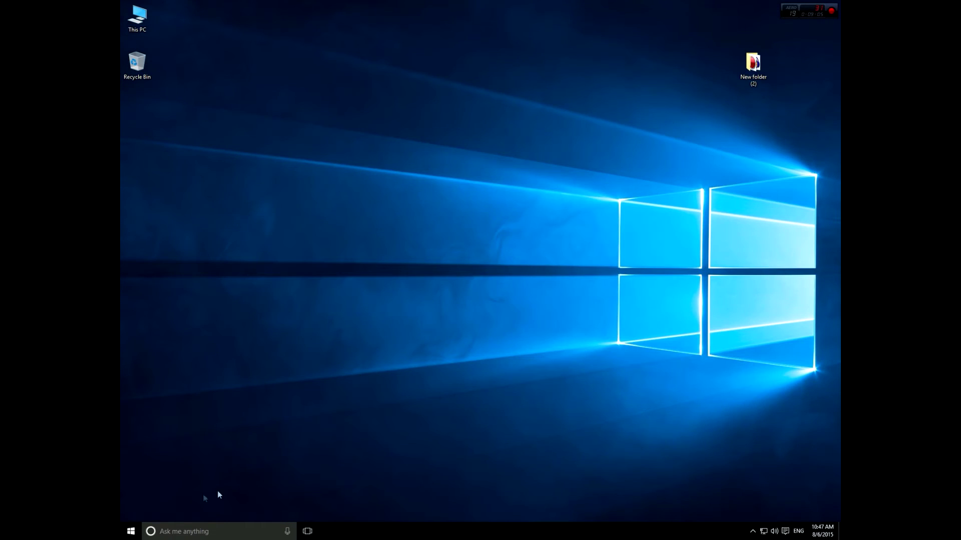
{"action": "left_click", "coordinate": [209, 530]}
{"action": "type", "text": "chrome"}
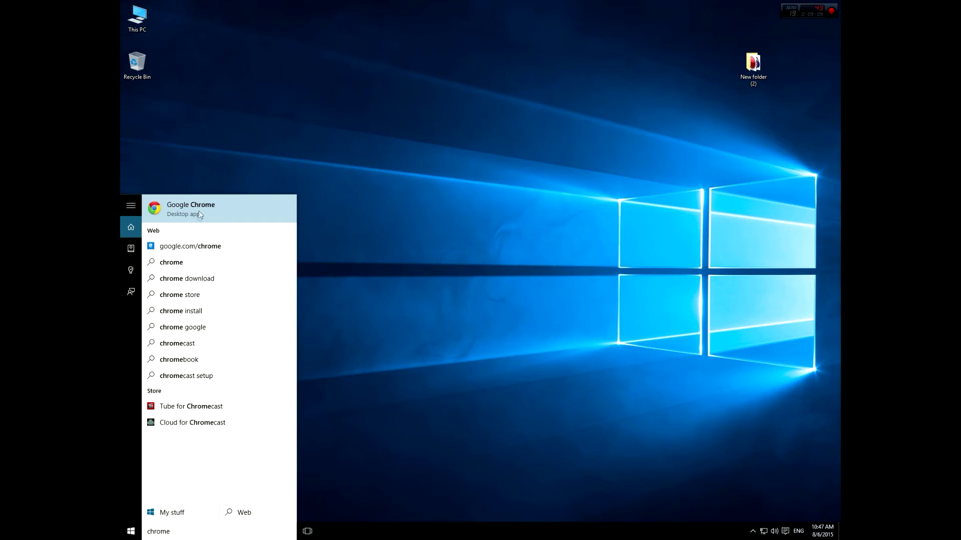
{"action": "left_click", "coordinate": [199, 211]}
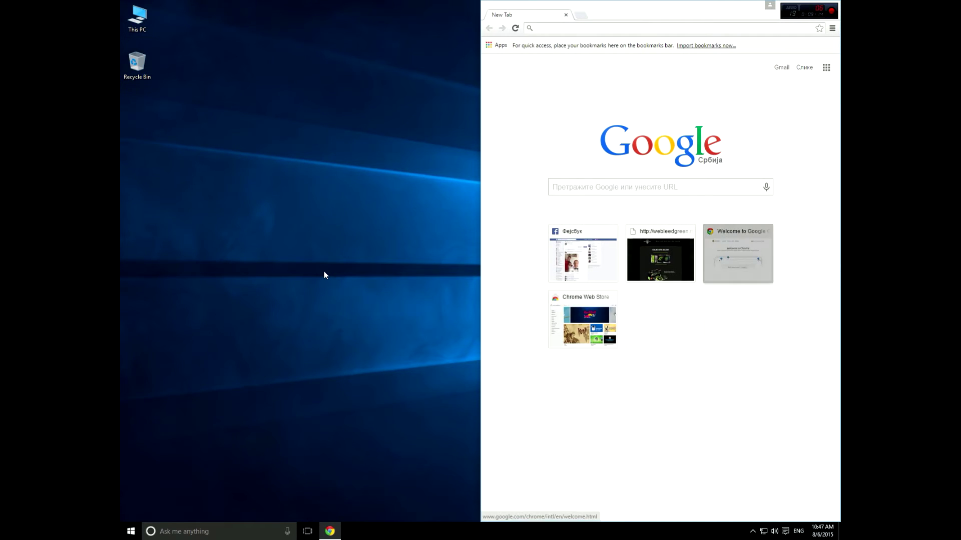
{"action": "left_click", "coordinate": [817, 5]}
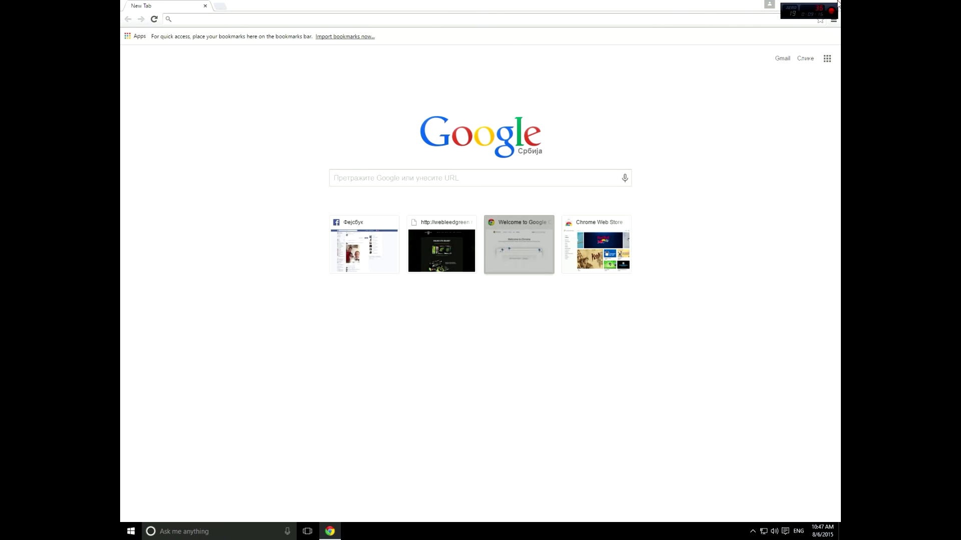
Step: Switch back and forth between Desktop 1 with Excel and Desktop 2 with Chrome, ending on Desktop 2
{"action": "left_click", "coordinate": [307, 531]}
{"action": "left_click", "coordinate": [452, 500]}
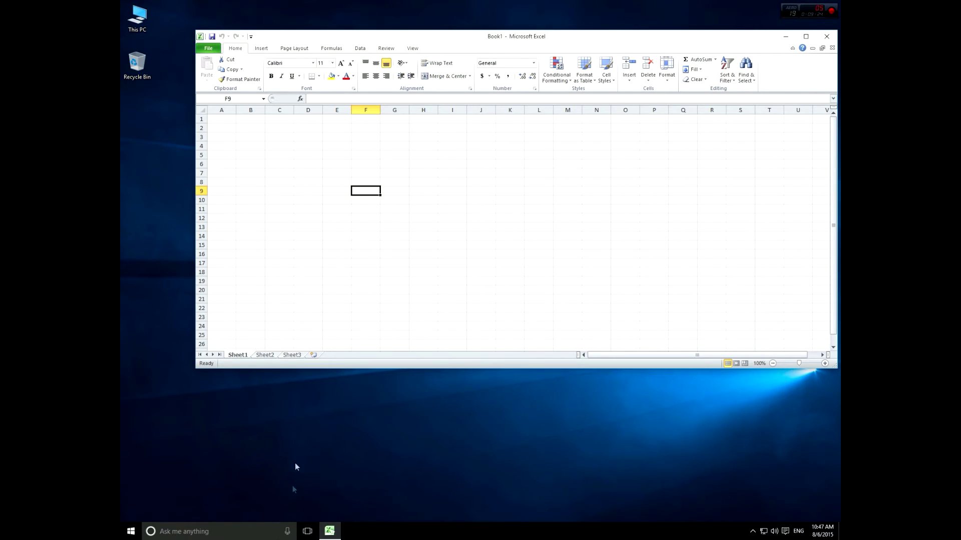
{"action": "left_click", "coordinate": [307, 531]}
{"action": "left_click", "coordinate": [521, 500]}
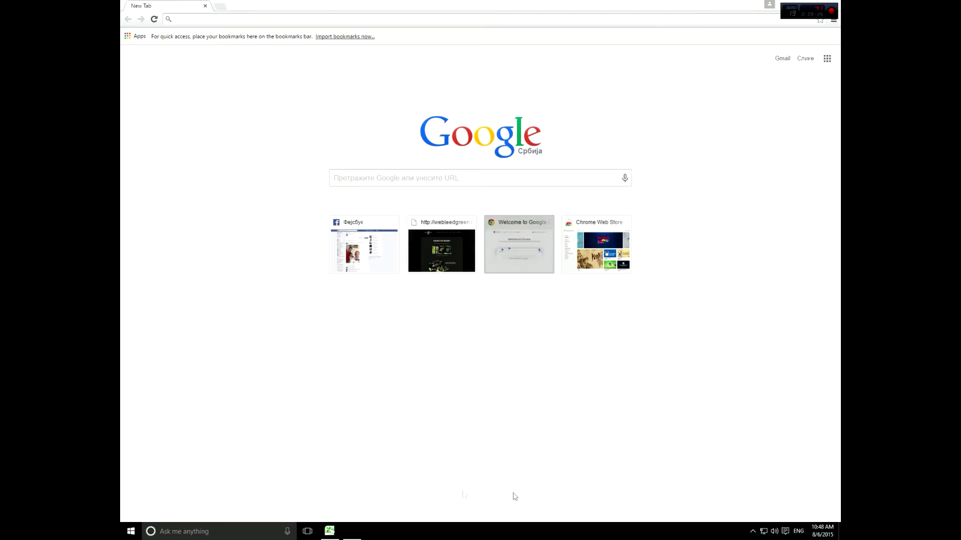
{"action": "left_click", "coordinate": [307, 531]}
{"action": "left_click", "coordinate": [448, 510]}
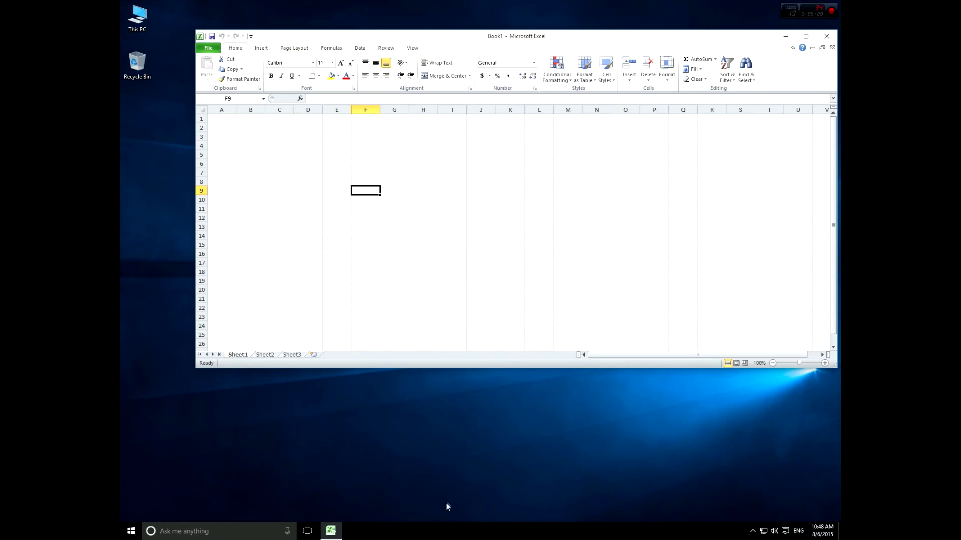
{"action": "left_click", "coordinate": [307, 532]}
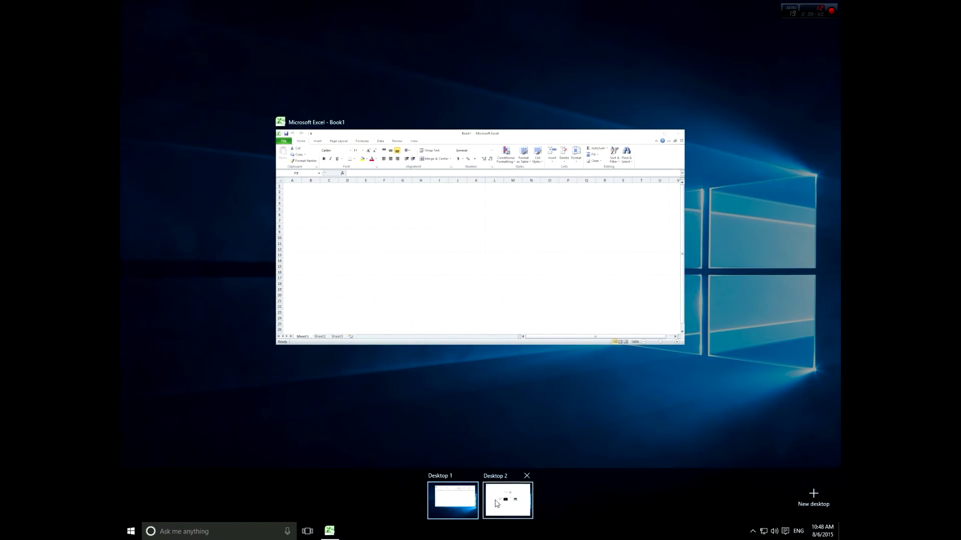
{"action": "left_click", "coordinate": [507, 500]}
Step: Add eight more virtual desktops in Task View, up to Desktop 10
{"action": "left_click", "coordinate": [308, 531]}
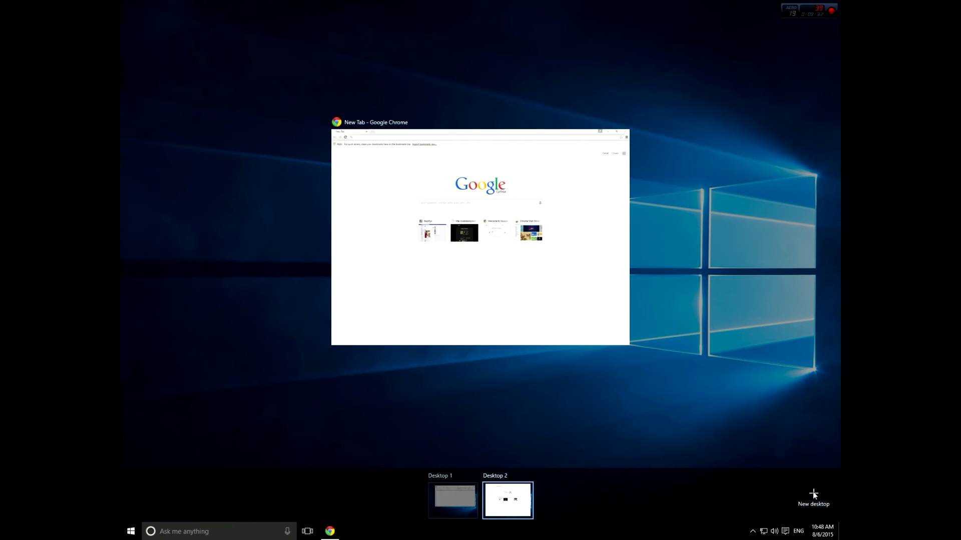
{"action": "left_click", "coordinate": [813, 495]}
{"action": "left_click", "coordinate": [813, 494]}
{"action": "left_click", "coordinate": [813, 495]}
{"action": "left_click", "coordinate": [813, 494]}
{"action": "left_click", "coordinate": [813, 494]}
{"action": "left_click", "coordinate": [813, 495]}
{"action": "left_click", "coordinate": [813, 494]}
{"action": "left_click", "coordinate": [813, 494]}
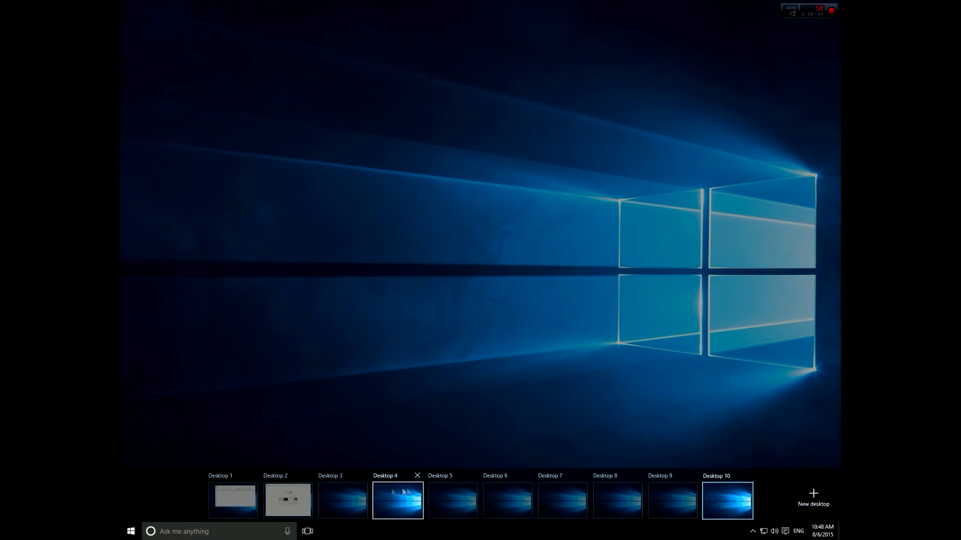
Step: Remove the eight empty virtual desktops, keeping the ones with Excel and Chrome, and return to Desktop 2
{"action": "left_click", "coordinate": [364, 475]}
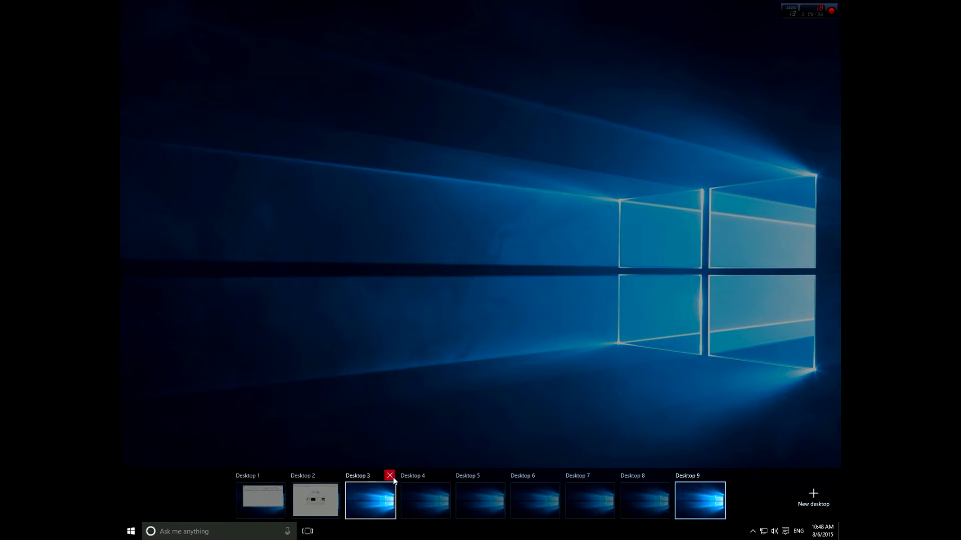
{"action": "left_click", "coordinate": [391, 476]}
{"action": "left_click", "coordinate": [418, 476]}
{"action": "left_click", "coordinate": [445, 476]}
{"action": "left_click", "coordinate": [472, 475]}
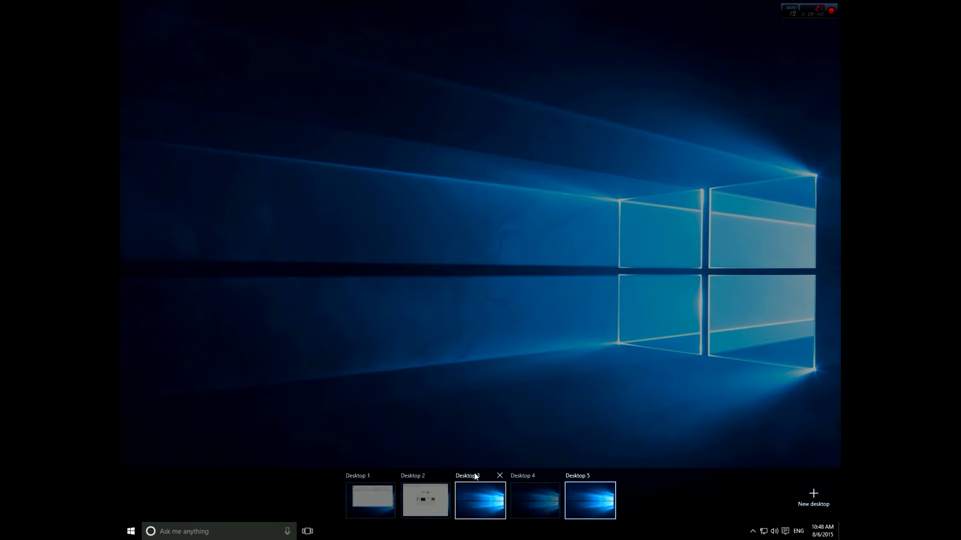
{"action": "left_click", "coordinate": [499, 476]}
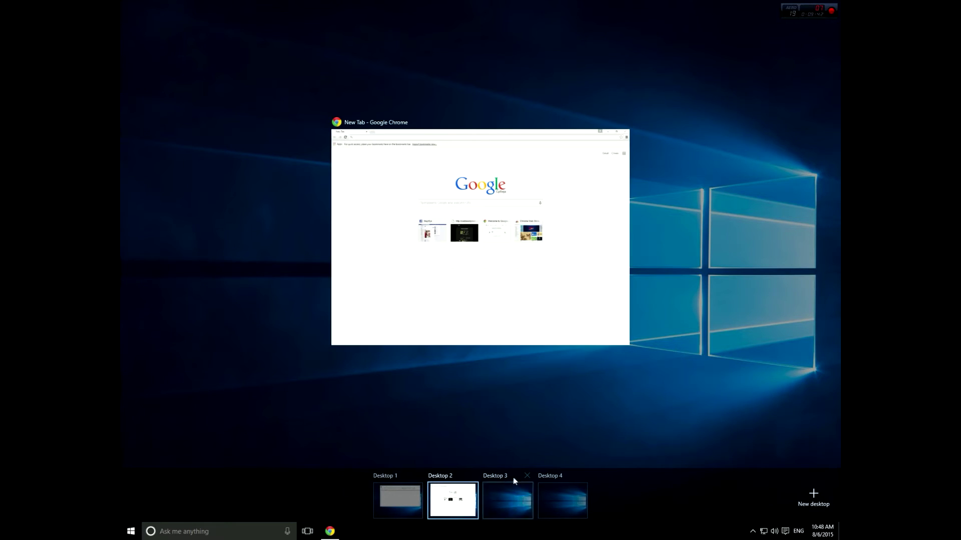
{"action": "left_click", "coordinate": [527, 476]}
{"action": "left_click", "coordinate": [554, 476]}
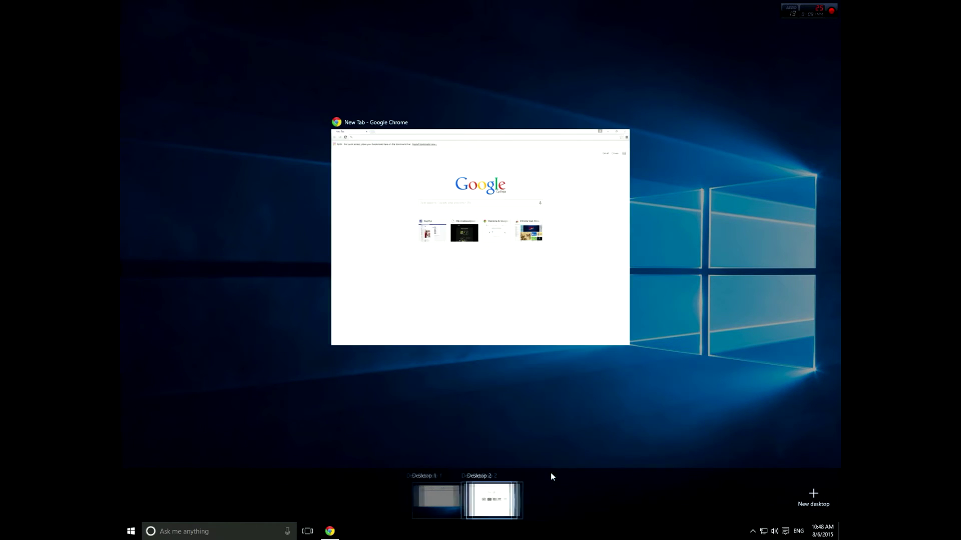
{"action": "left_click", "coordinate": [510, 511]}
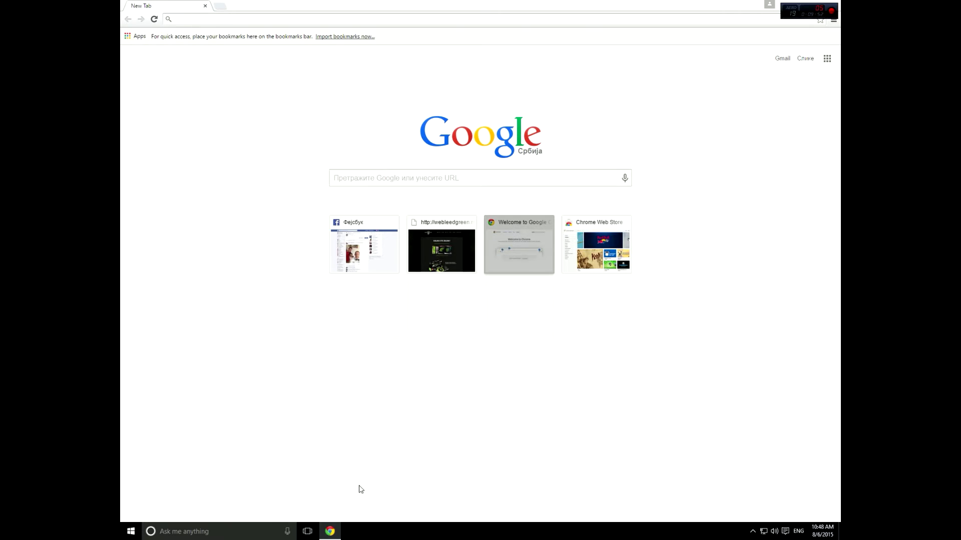
Step: Try the Chrome window snapped to the right half, floating and maximized, and snap it to the left half of the screen
{"action": "key", "text": "shift+Tab"}
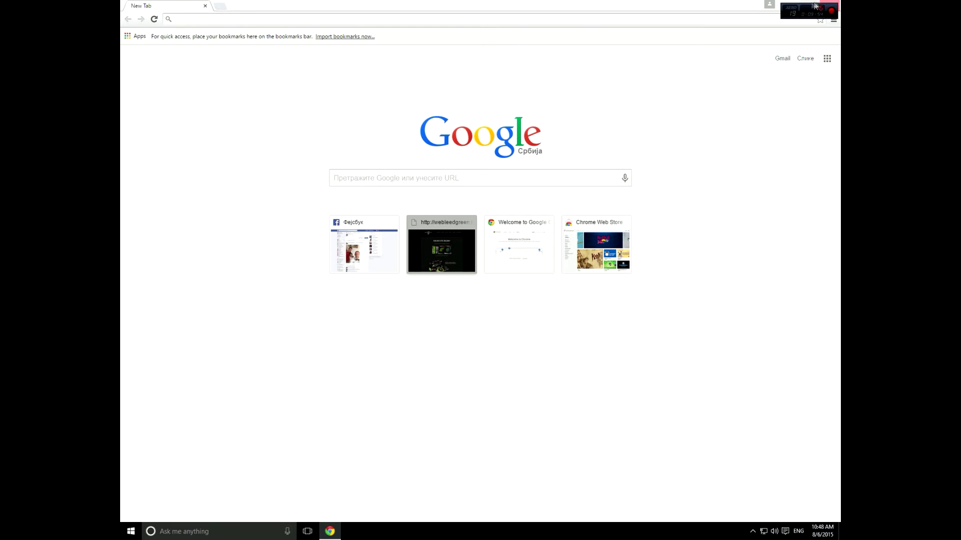
{"action": "key", "text": "super+Right"}
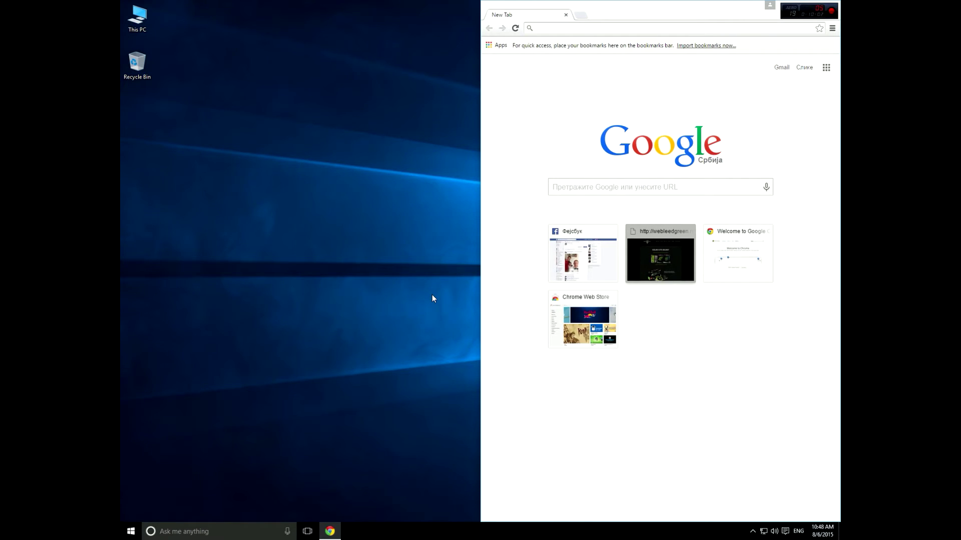
{"action": "left_click_drag", "start_coordinate": [705, 9], "coordinate": [523, 46]}
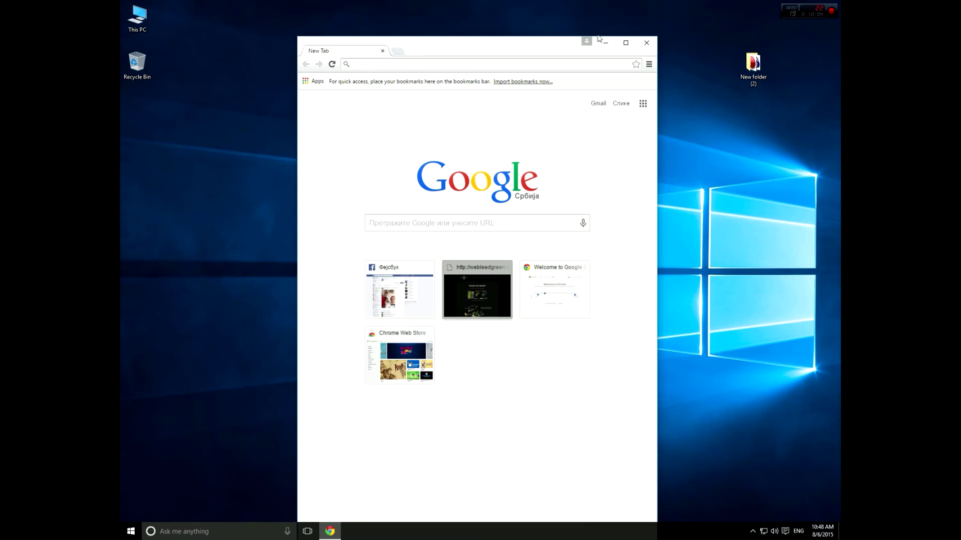
{"action": "left_click", "coordinate": [625, 43]}
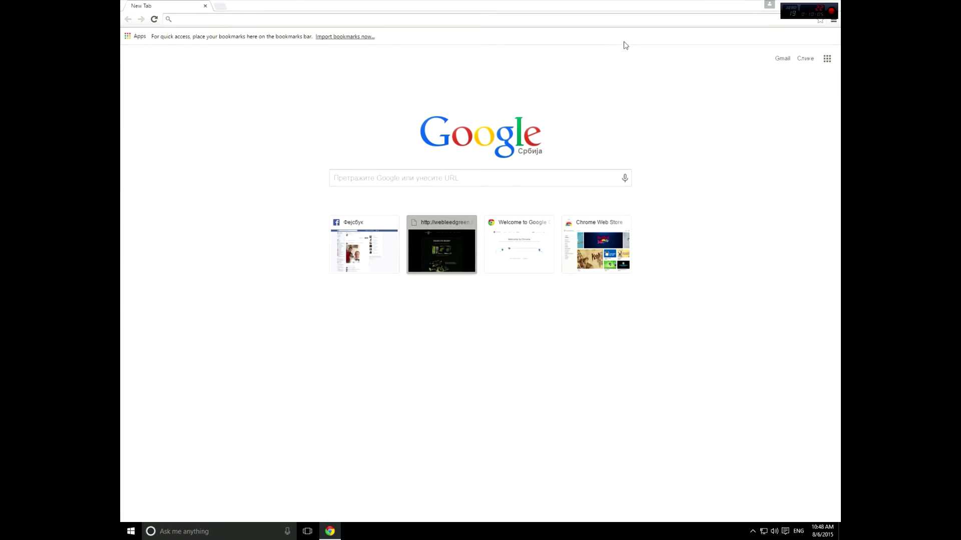
{"action": "left_click", "coordinate": [815, 7]}
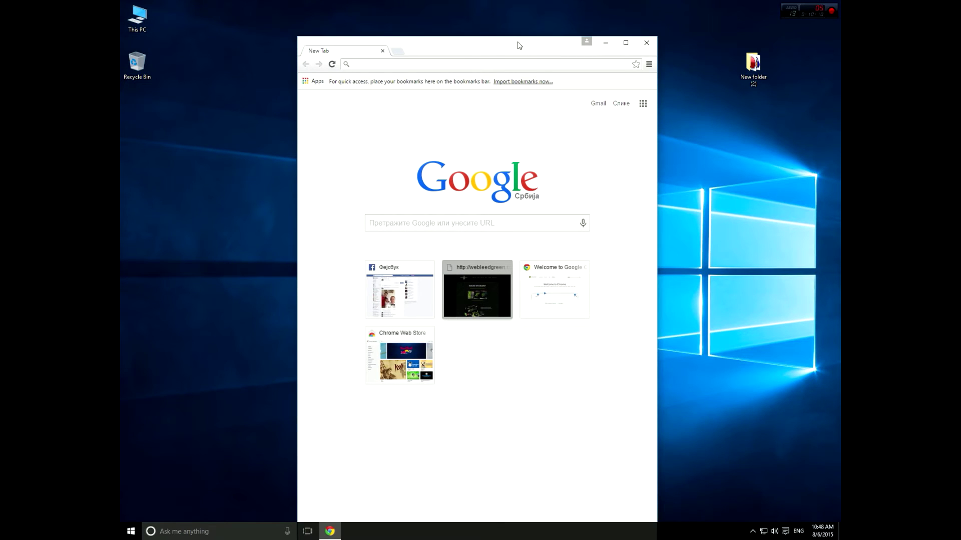
{"action": "left_click_drag", "start_coordinate": [518, 46], "coordinate": [122, 37]}
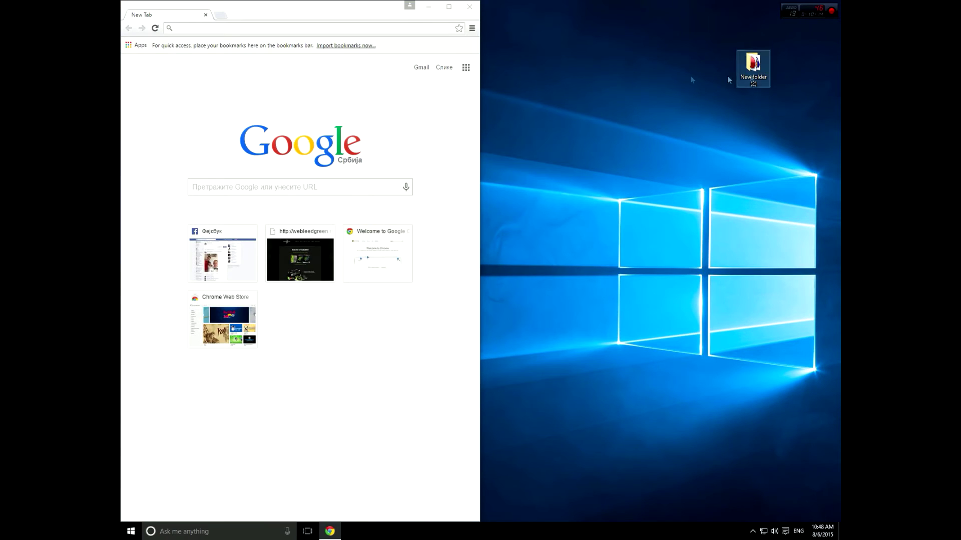
Step: Launch Mozilla Firefox from a search for "mozi" and place it as a floating window partly over the Chrome window
{"action": "left_click", "coordinate": [190, 532]}
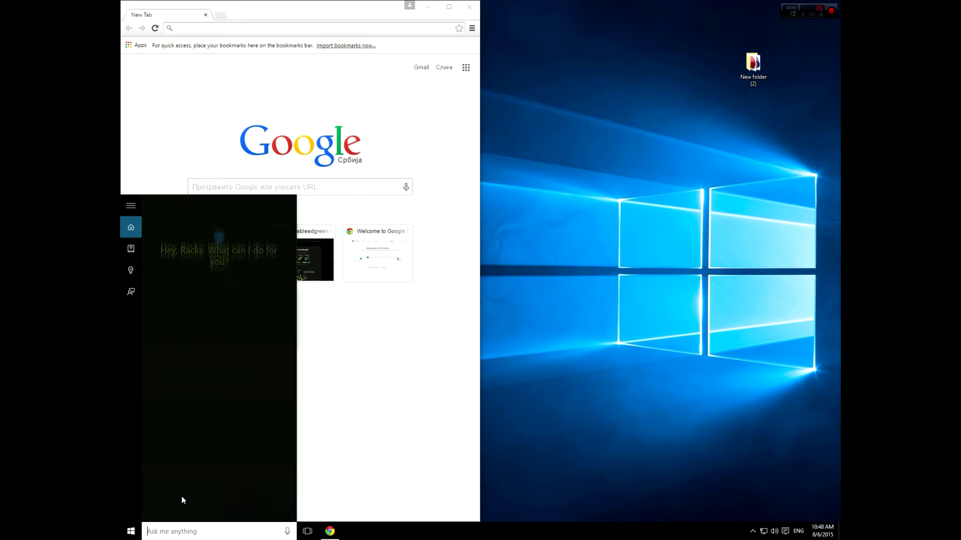
{"action": "type", "text": "mozi"}
{"action": "left_click", "coordinate": [199, 208]}
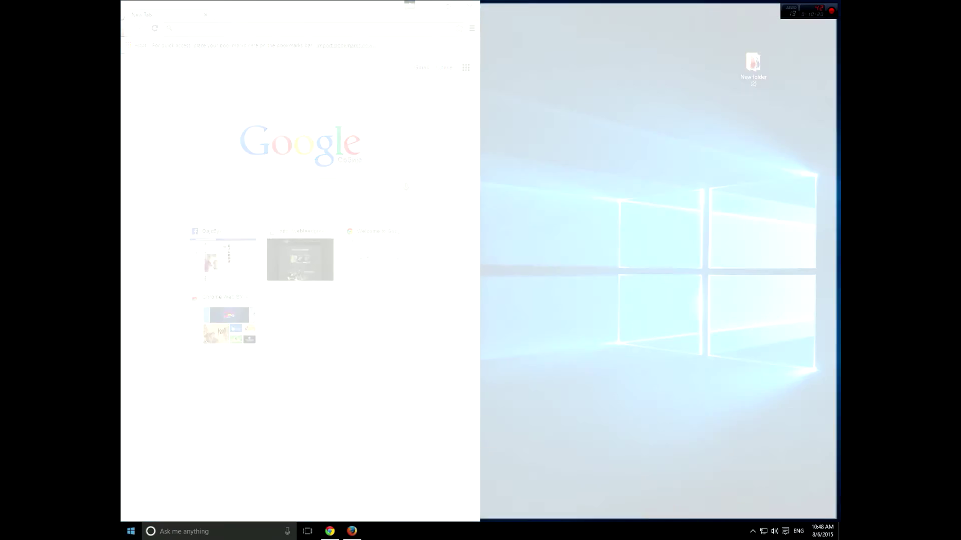
{"action": "key", "text": "super"}
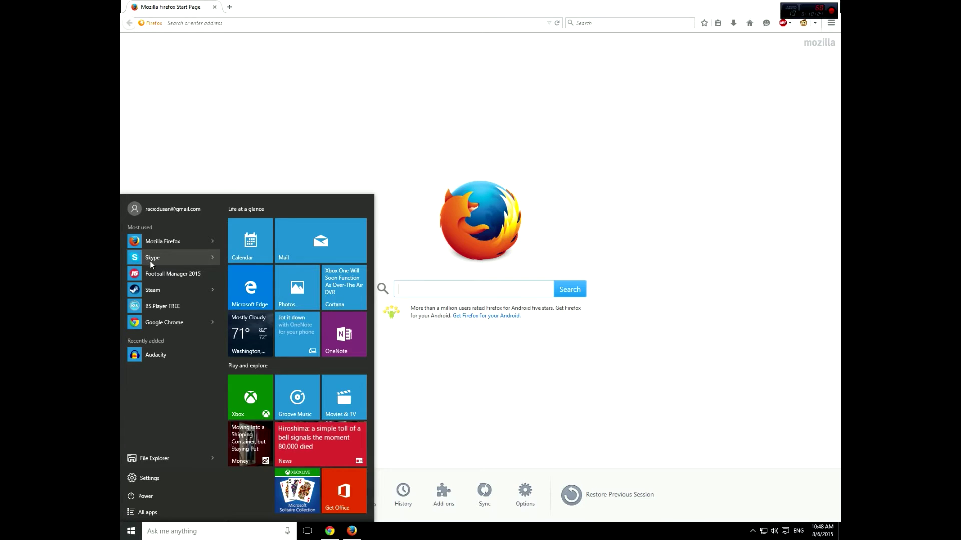
{"action": "left_click", "coordinate": [805, 2]}
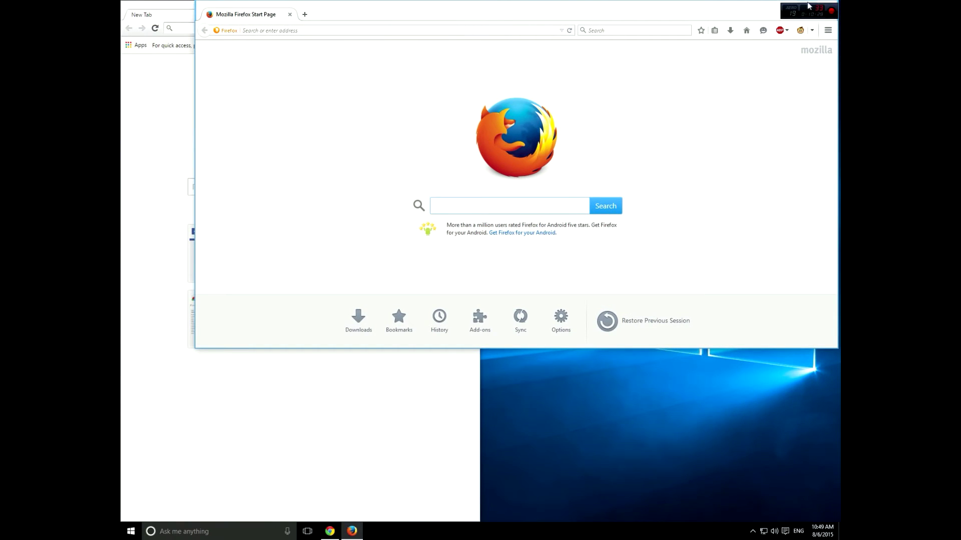
{"action": "left_click", "coordinate": [807, 3]}
{"action": "left_click_drag", "start_coordinate": [763, 6], "coordinate": [725, 101]}
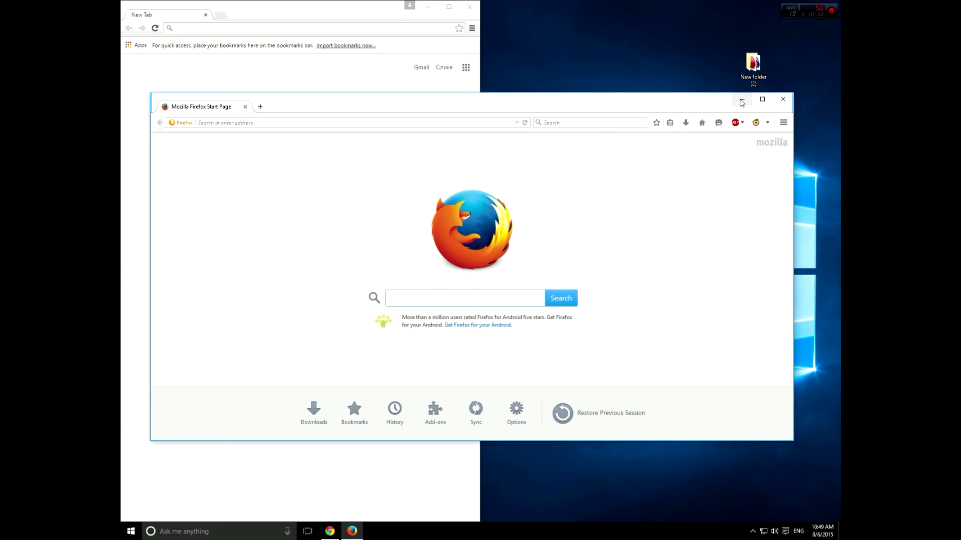
Step: Minimize the Firefox and Chrome windows and open This PC from the desktop
{"action": "left_click", "coordinate": [746, 97]}
{"action": "left_click", "coordinate": [427, 7]}
{"action": "double_click", "coordinate": [146, 20]}
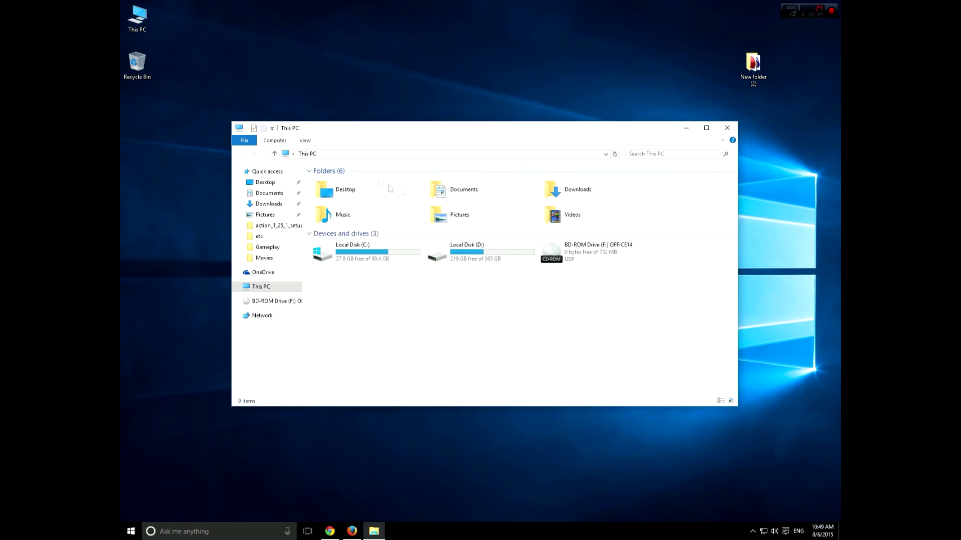
Step: Open the Pictures folder in the This PC window, and open a second This PC window offset from it
{"action": "double_click", "coordinate": [459, 215]}
{"action": "double_click", "coordinate": [138, 19]}
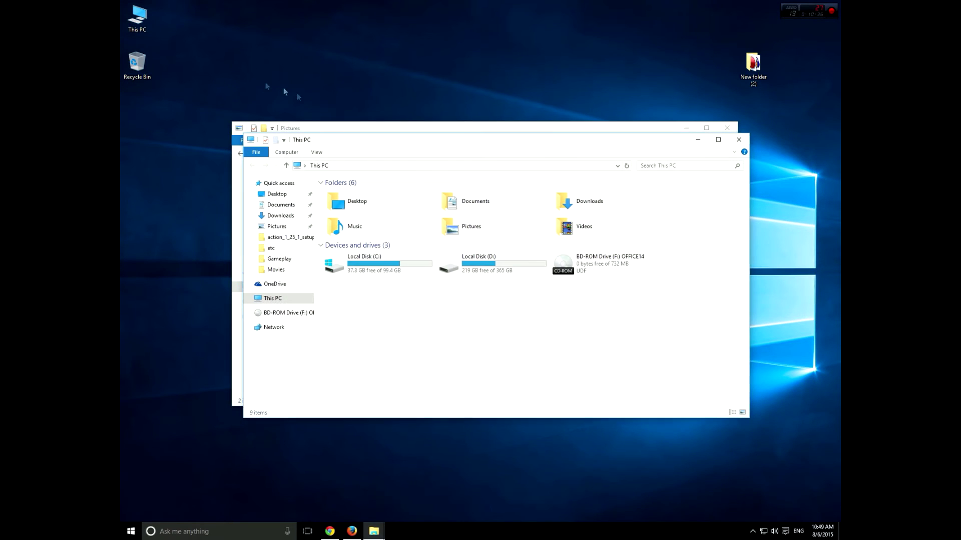
{"action": "left_click_drag", "start_coordinate": [328, 135], "coordinate": [444, 144]}
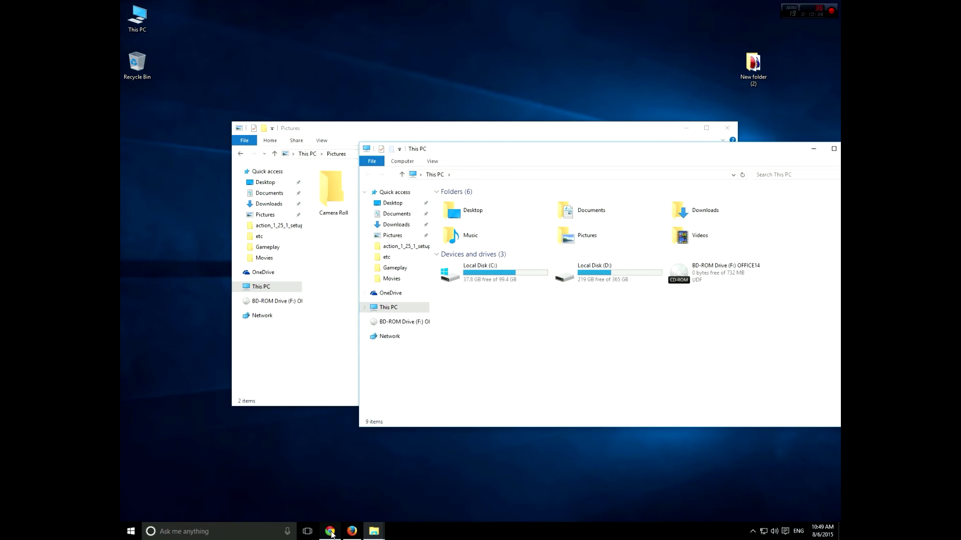
Step: Restore Chrome, snap it to the left half of the screen, and fill the right half with Firefox
{"action": "left_click", "coordinate": [331, 532]}
{"action": "left_click_drag", "start_coordinate": [311, 14], "coordinate": [138, 1]}
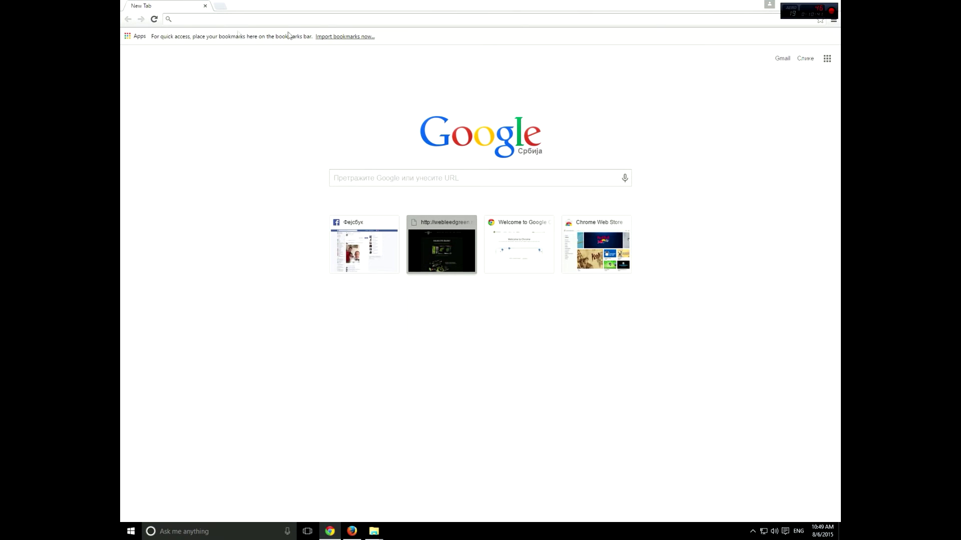
{"action": "left_click", "coordinate": [816, 4]}
{"action": "left_click_drag", "start_coordinate": [195, 4], "coordinate": [127, 172]}
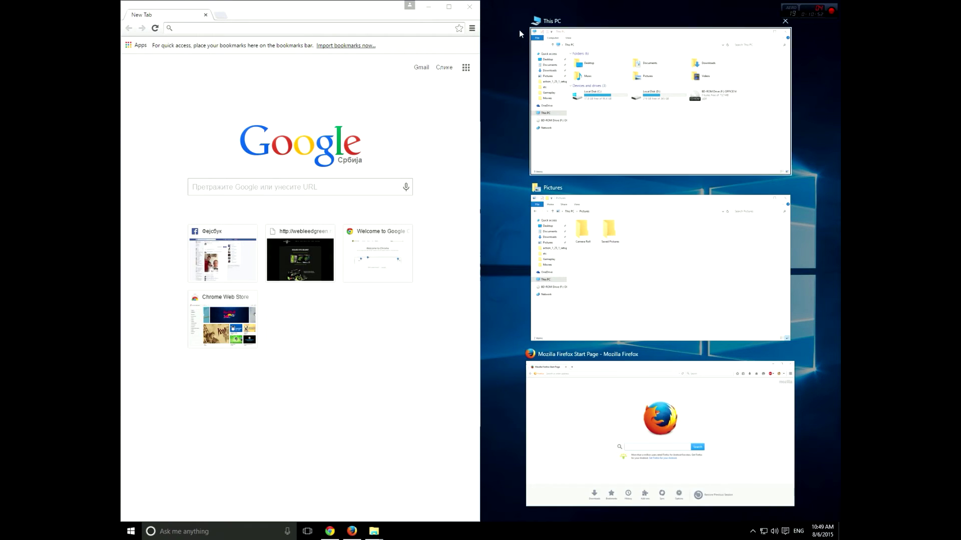
{"action": "left_click", "coordinate": [734, 406]}
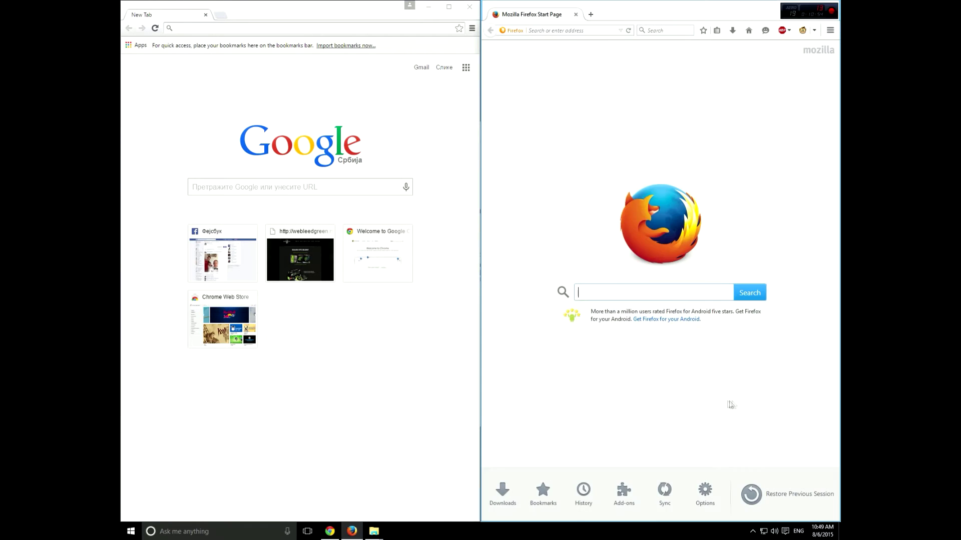
Step: Tile four windows in quarters: This PC above Chrome on the left, Pictures above Firefox on the right
{"action": "left_click_drag", "start_coordinate": [402, 11], "coordinate": [121, 521]}
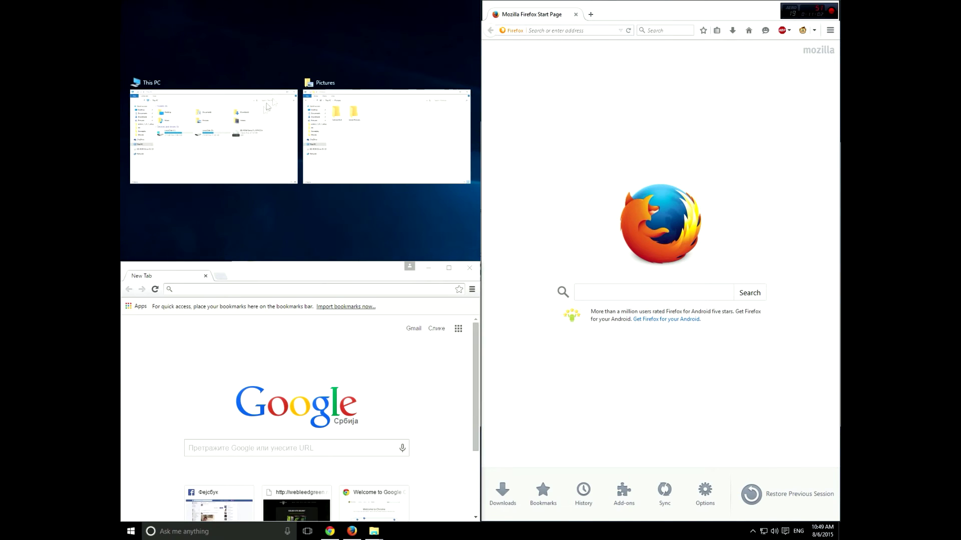
{"action": "left_click", "coordinate": [226, 140]}
{"action": "left_click_drag", "start_coordinate": [644, 15], "coordinate": [839, 538]}
{"action": "left_click", "coordinate": [664, 175]}
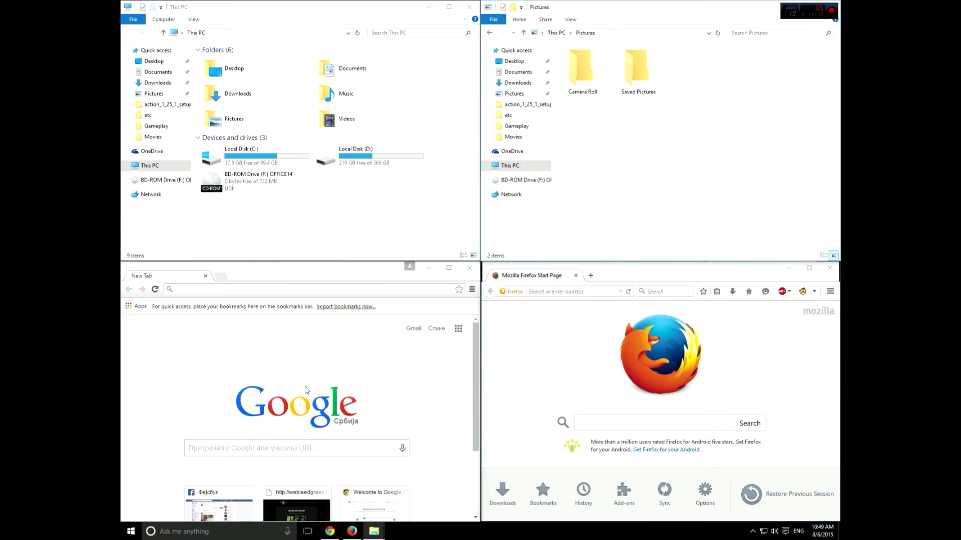
{"action": "left_click", "coordinate": [590, 426]}
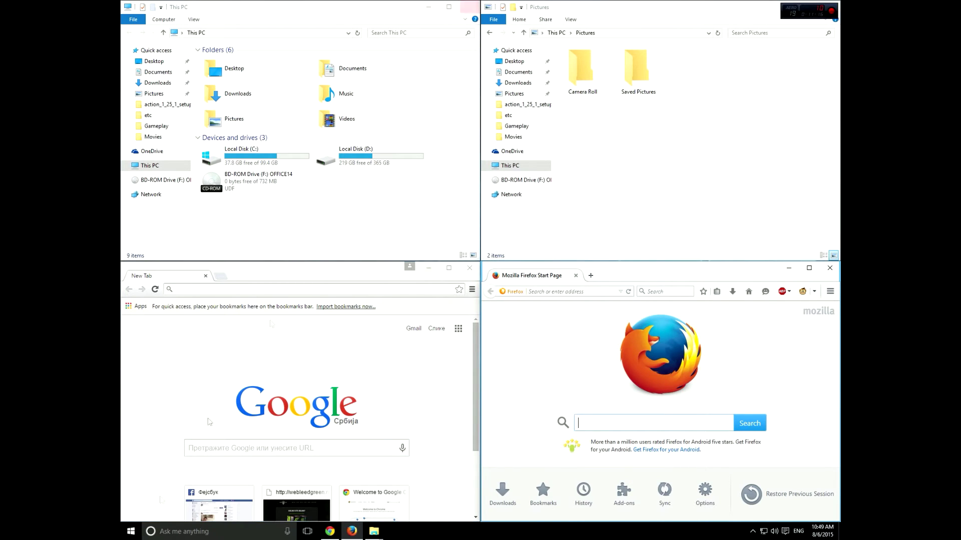
Step: Launch Notepad from a search, snap it to the upper-left quarter over This PC, and enter "sdfksdjfskldfjsdfklsdjlf"
{"action": "left_click", "coordinate": [130, 531]}
{"action": "type", "text": "notepad"}
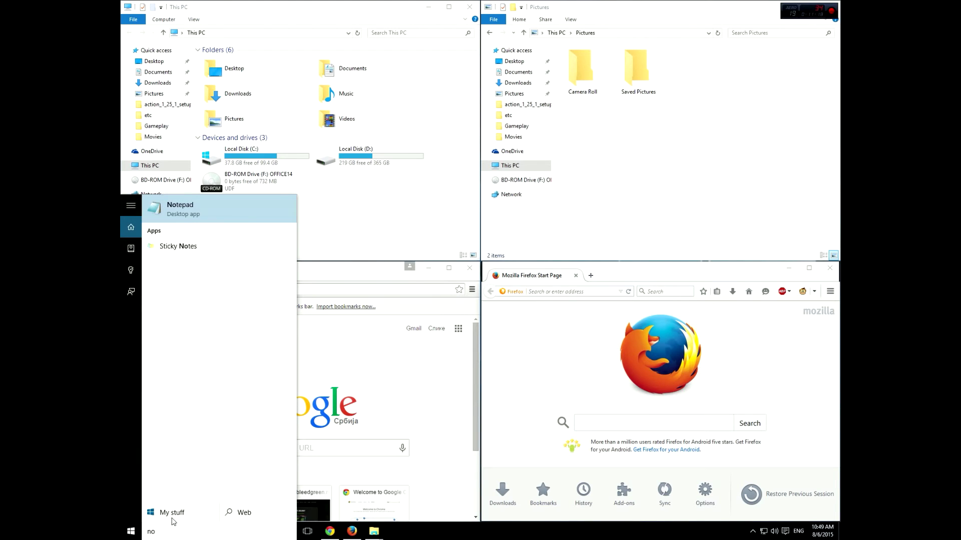
{"action": "left_click", "coordinate": [215, 211]}
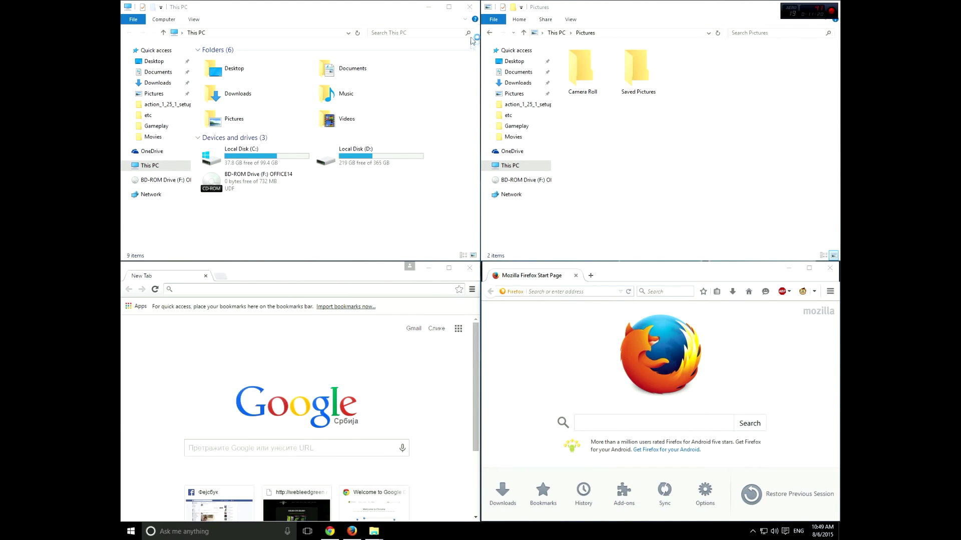
{"action": "left_click_drag", "start_coordinate": [510, 116], "coordinate": [121, 1]}
{"action": "type", "text": "sdfksdjfskldfjsdfklsdjlf"}
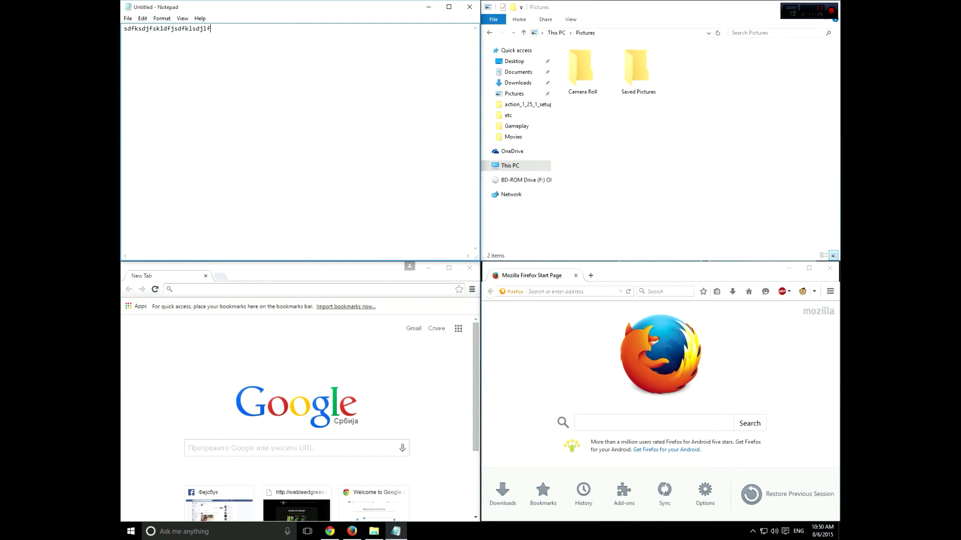
Step: Clear the desktop by minimizing the Pictures, Firefox, Chrome and Notepad windows
{"action": "left_click", "coordinate": [222, 290]}
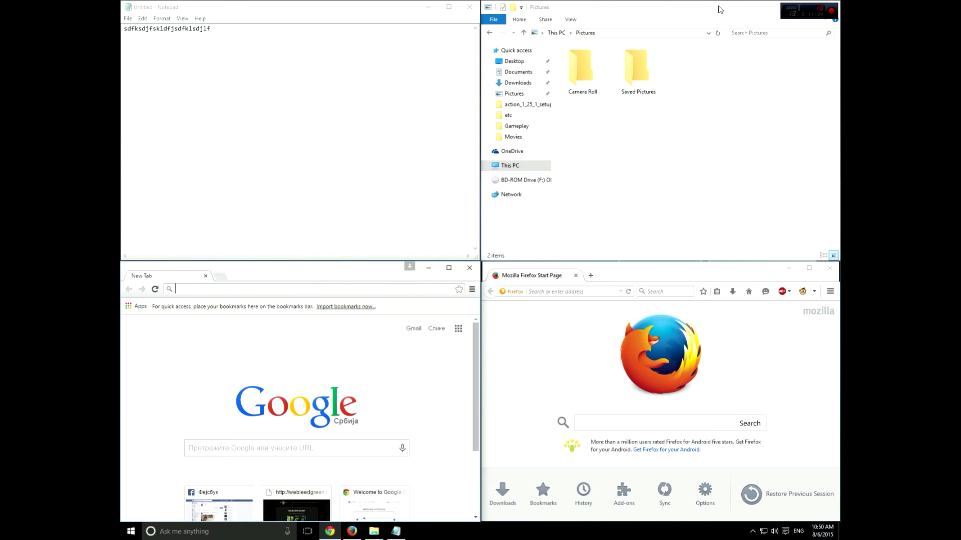
{"action": "left_click_drag", "start_coordinate": [720, 10], "coordinate": [575, 65]}
{"action": "left_click", "coordinate": [643, 65]}
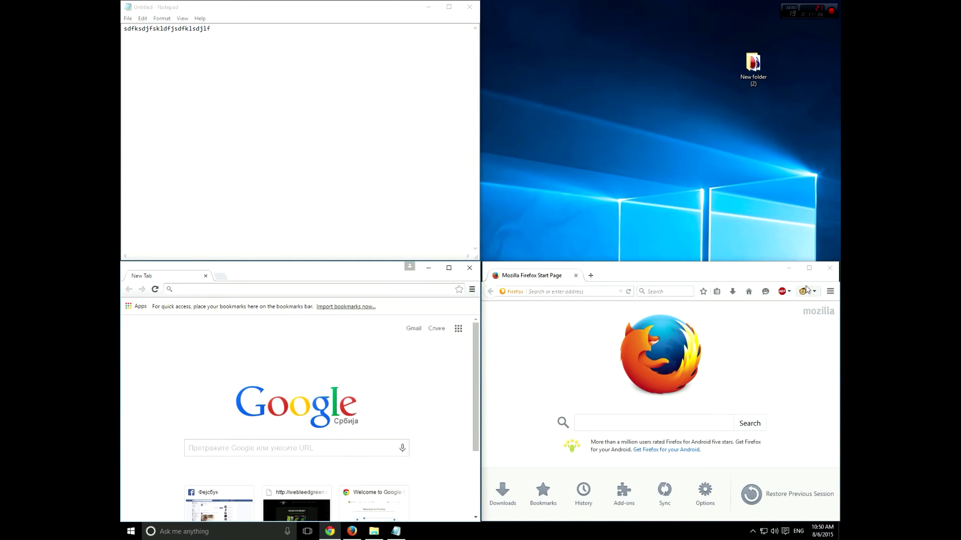
{"action": "left_click", "coordinate": [789, 268]}
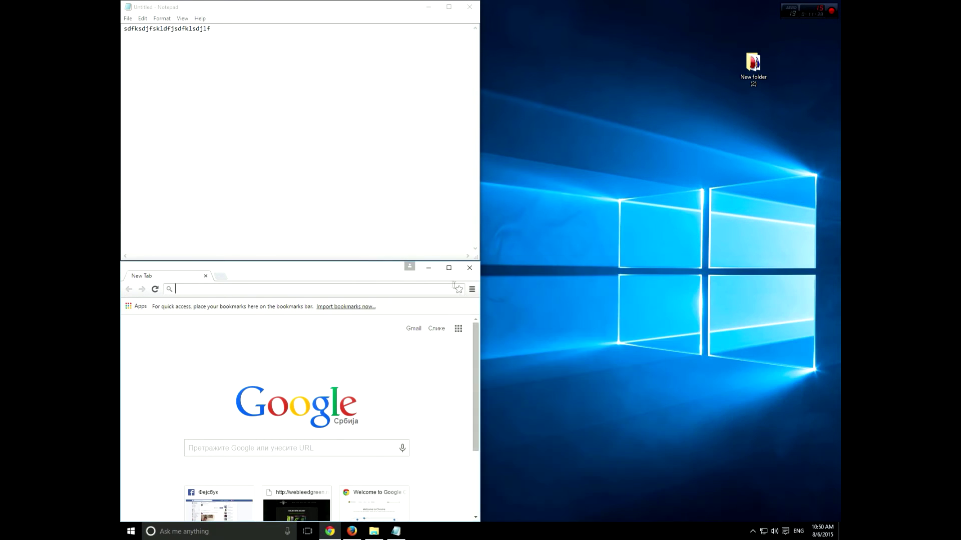
{"action": "left_click", "coordinate": [428, 269]}
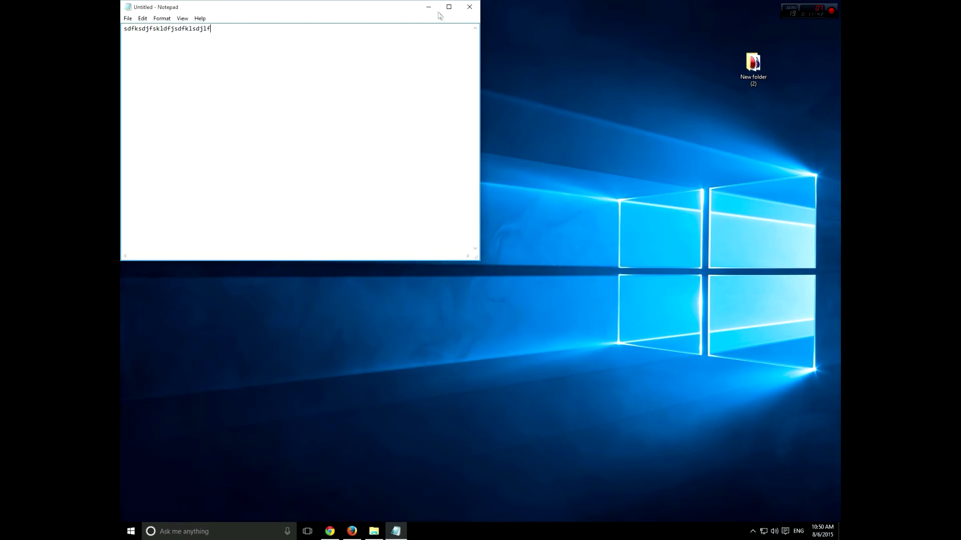
{"action": "left_click", "coordinate": [428, 7]}
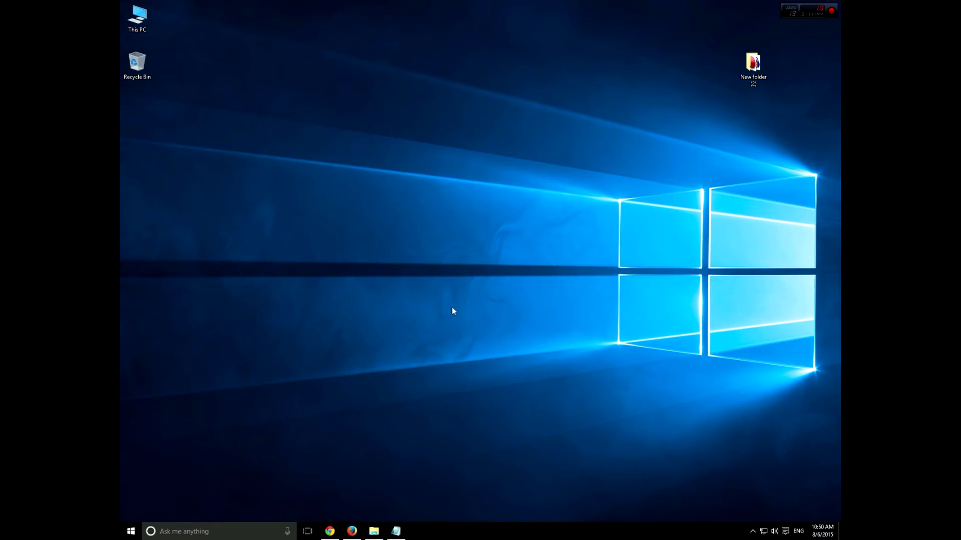
Step: Search Cortana for "calcui" and clear the query
{"action": "left_click", "coordinate": [193, 534]}
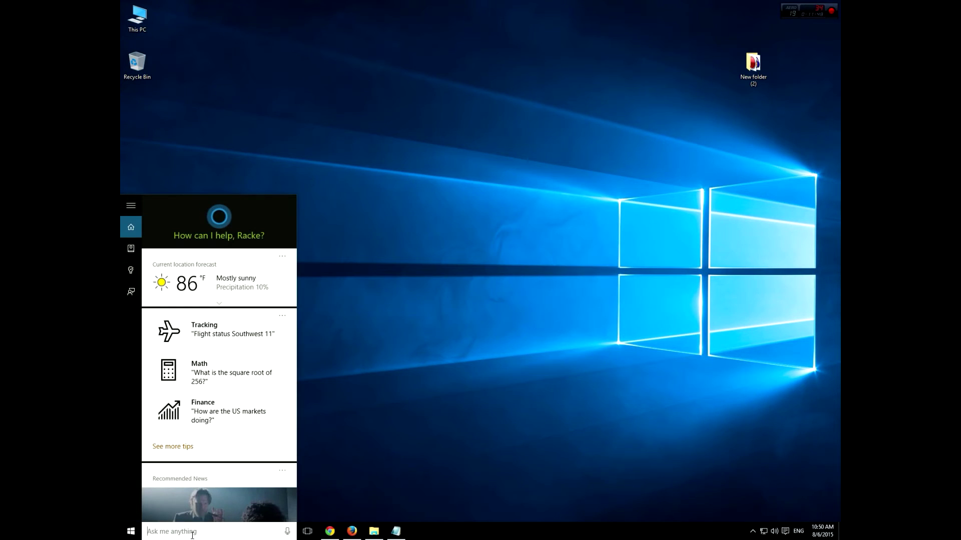
{"action": "type", "text": "calcui"}
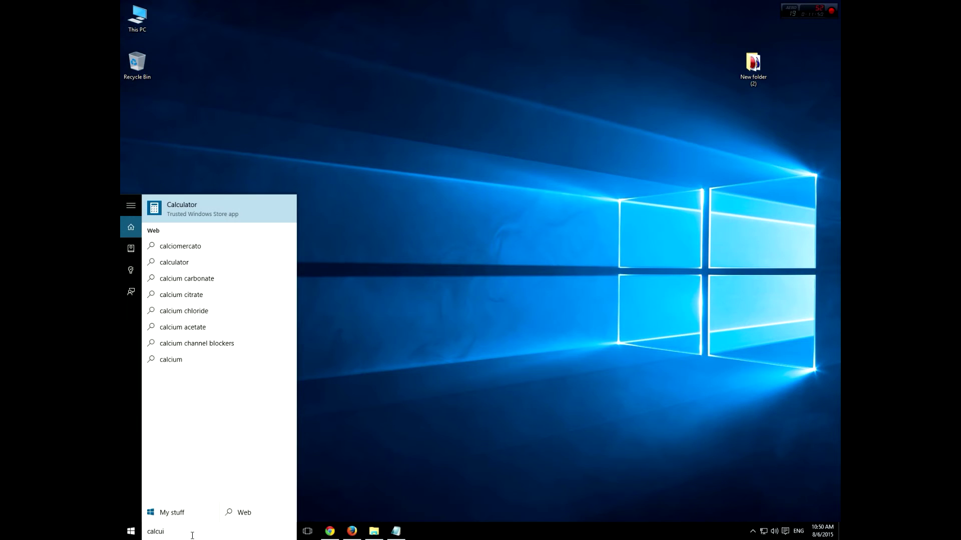
{"action": "key", "text": "BackSpace"}
{"action": "key", "text": "BackSpace"}
{"action": "key", "text": "BackSpace"}
{"action": "key", "text": "BackSpace"}
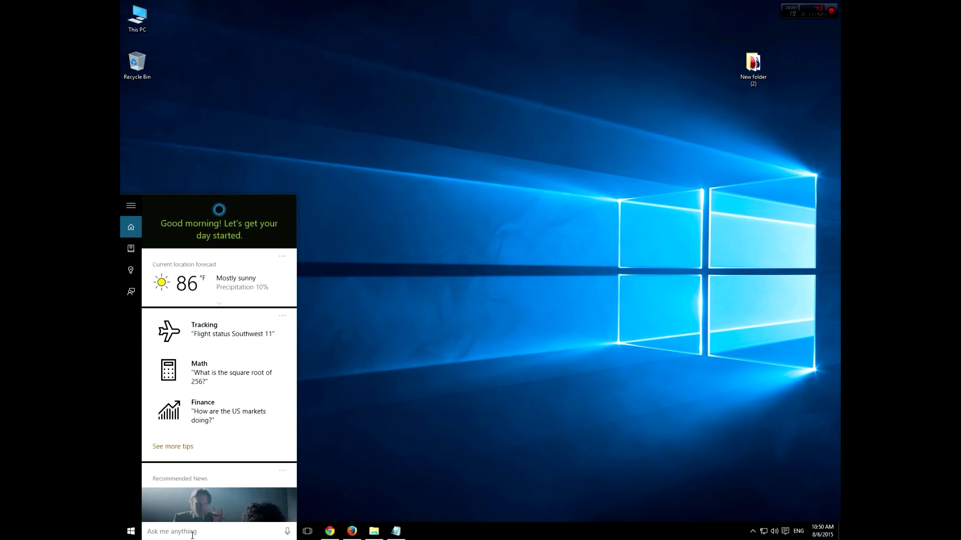
Step: Try Cortana searches for "chr", "thi" and "new", and return to the desktop
{"action": "type", "text": "chr"}
{"action": "key", "text": "BackSpace"}
{"action": "key", "text": "BackSpace"}
{"action": "key", "text": "BackSpace"}
{"action": "type", "text": "thi"}
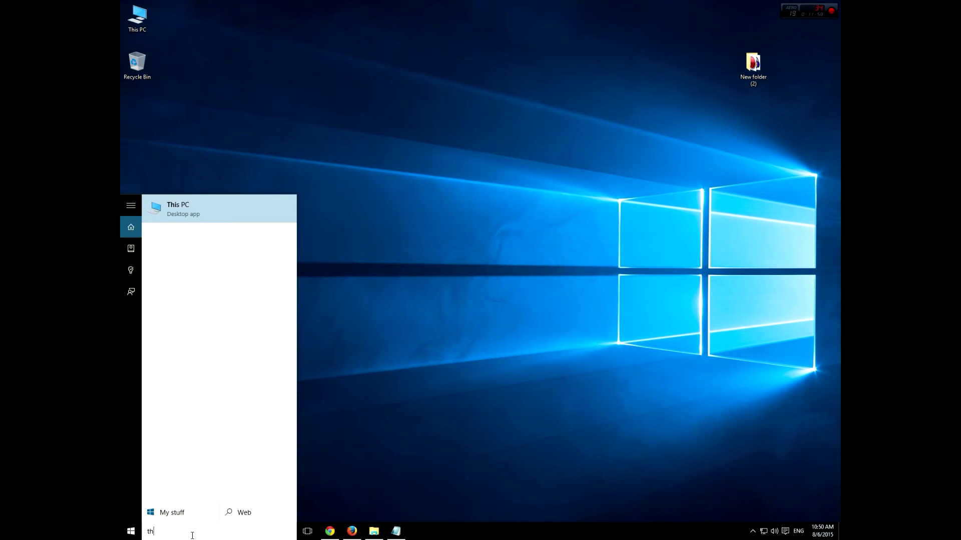
{"action": "key", "text": "BackSpace"}
{"action": "key", "text": "BackSpace"}
{"action": "key", "text": "BackSpace"}
{"action": "type", "text": "new"}
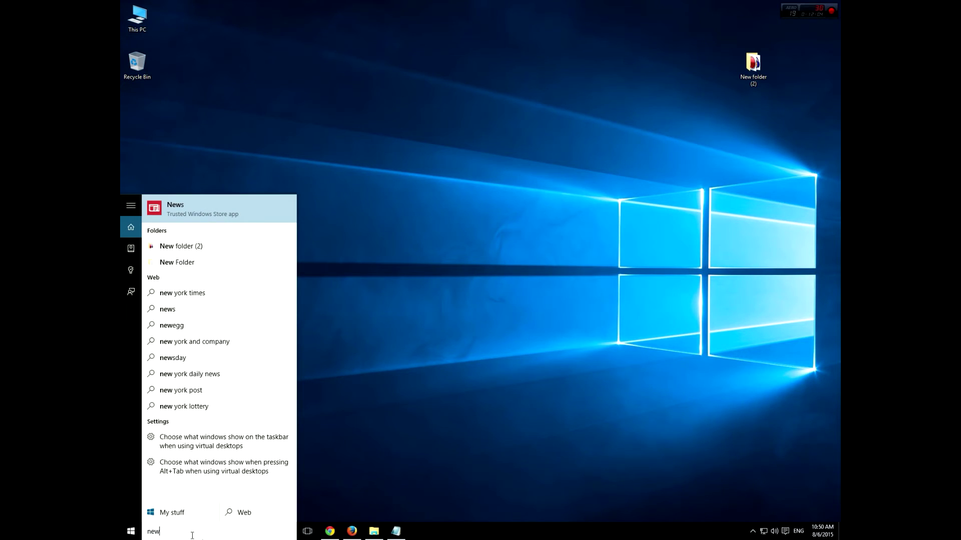
{"action": "right_click", "coordinate": [442, 237]}
{"action": "left_click", "coordinate": [466, 261]}
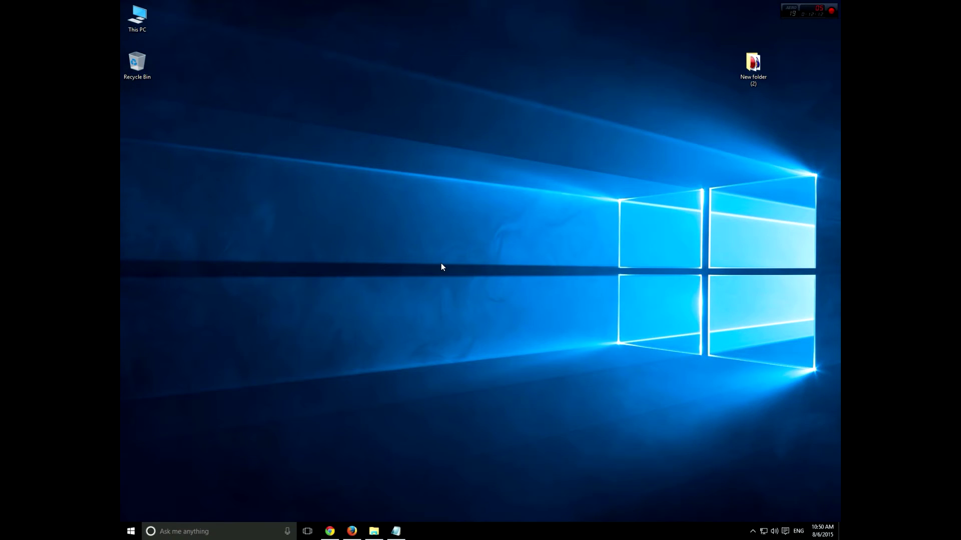
Step: Launch Internet Explorer from a search for "explore", view its MSN home page and close the browser
{"action": "left_click", "coordinate": [243, 531]}
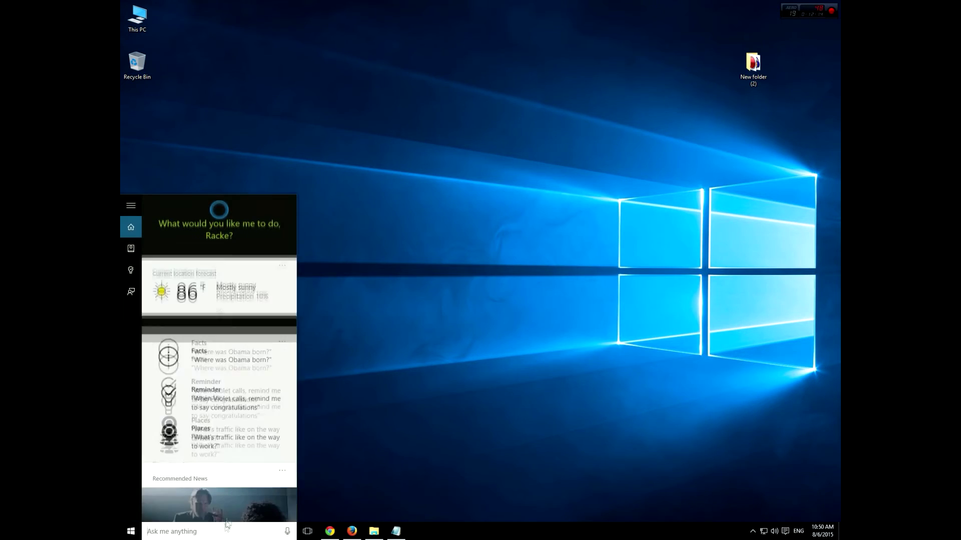
{"action": "type", "text": "explore"}
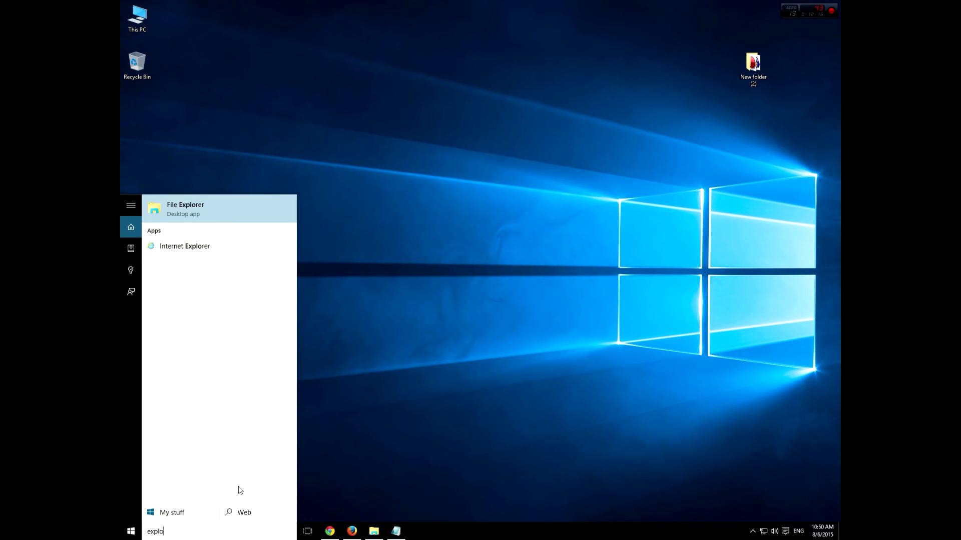
{"action": "left_click", "coordinate": [201, 242]}
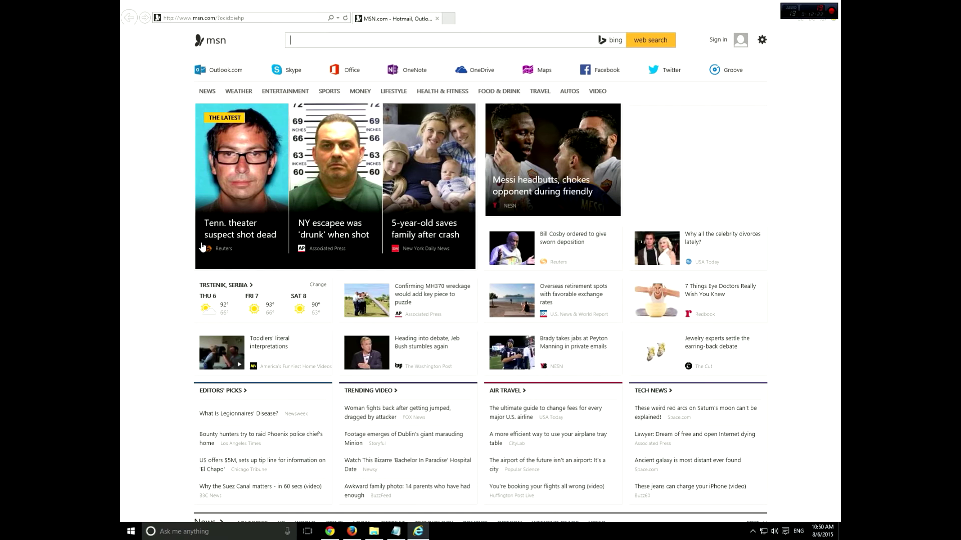
{"action": "left_click", "coordinate": [834, 4]}
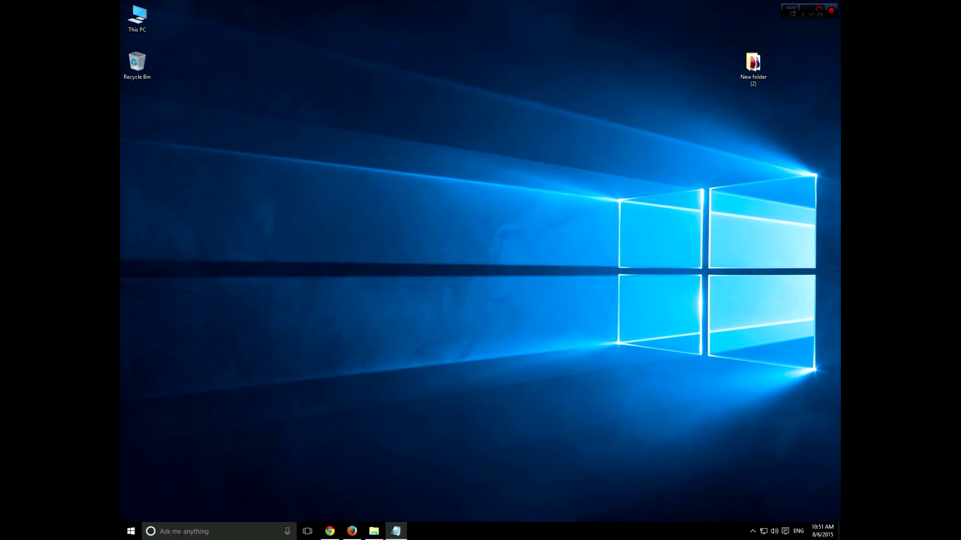
Step: Start Cortana's voice input to bring up Microsoft Edge, and check the link options of the featured news feed story
{"action": "left_click", "coordinate": [215, 532]}
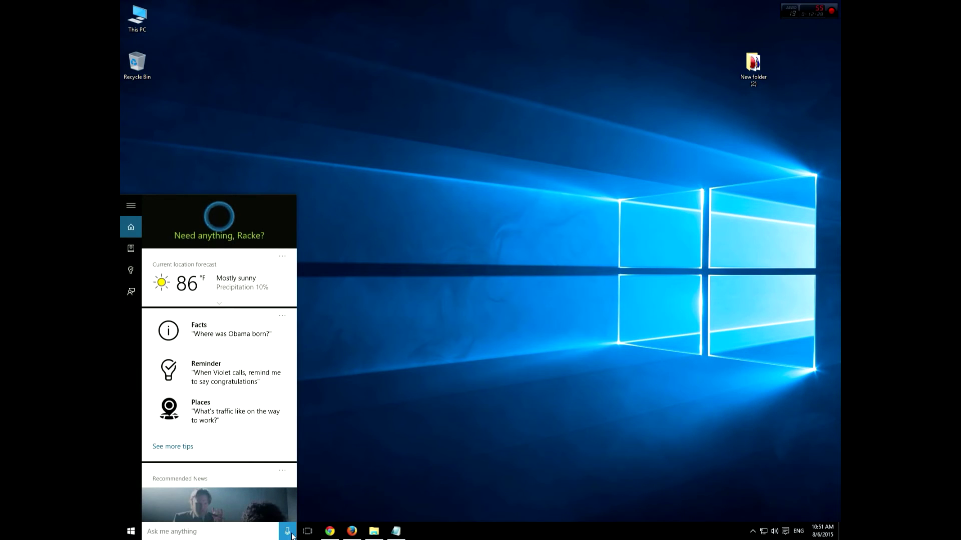
{"action": "left_click", "coordinate": [287, 532]}
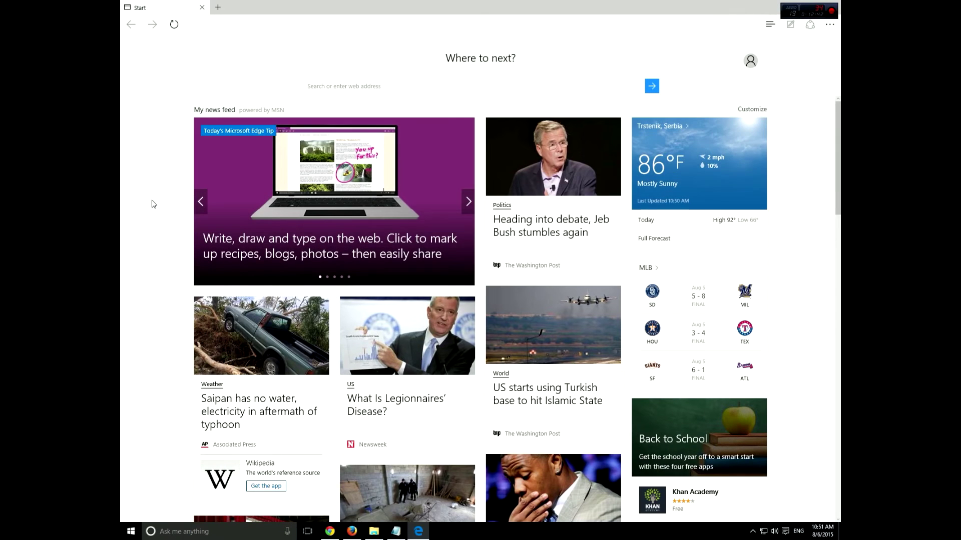
{"action": "right_click", "coordinate": [303, 192]}
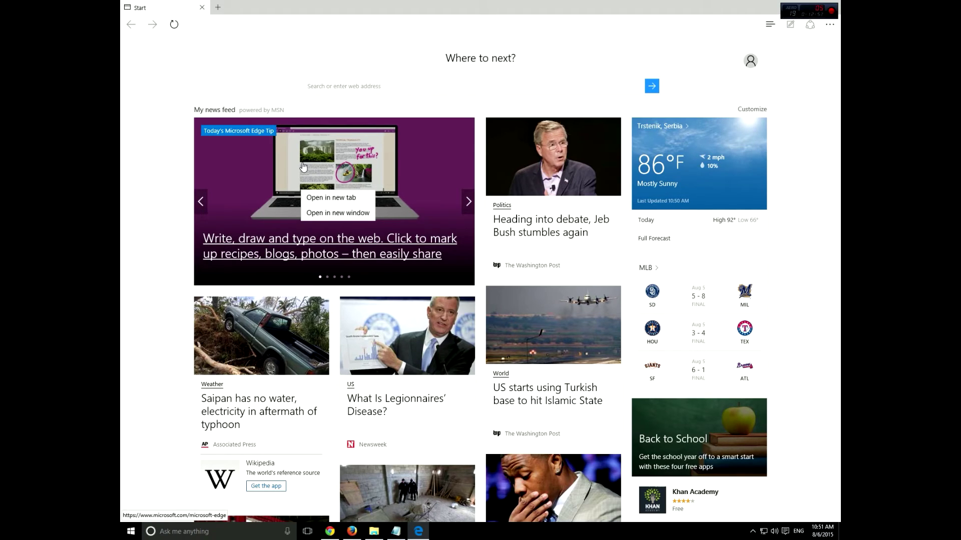
{"action": "left_click", "coordinate": [131, 162]}
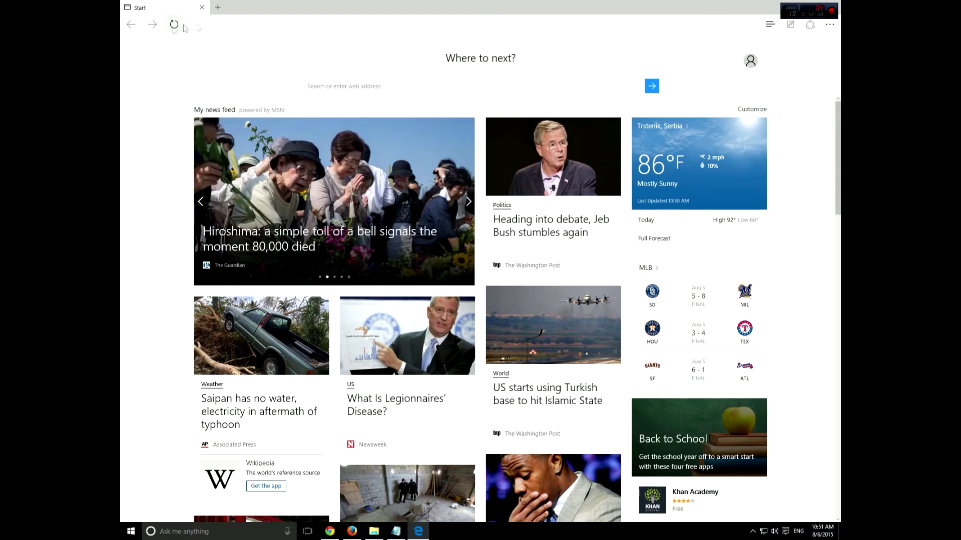
Step: Load facebook.com in a new Edge tab
{"action": "left_click", "coordinate": [216, 8]}
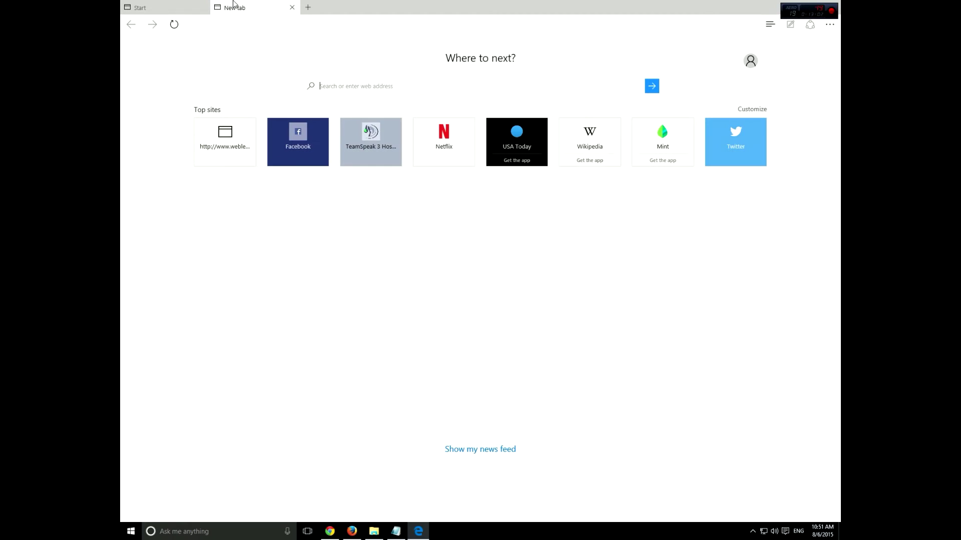
{"action": "type", "text": "facebook.com/"}
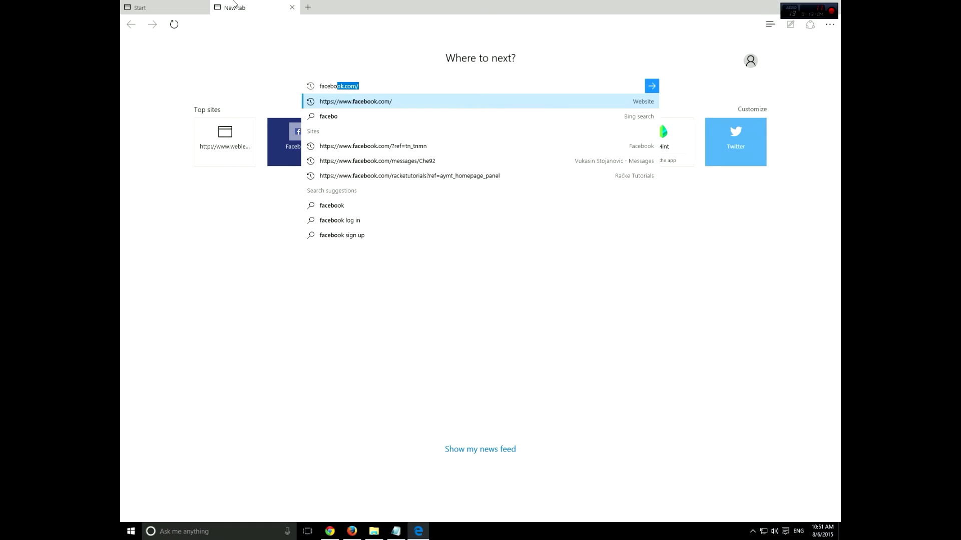
{"action": "left_click", "coordinate": [401, 98]}
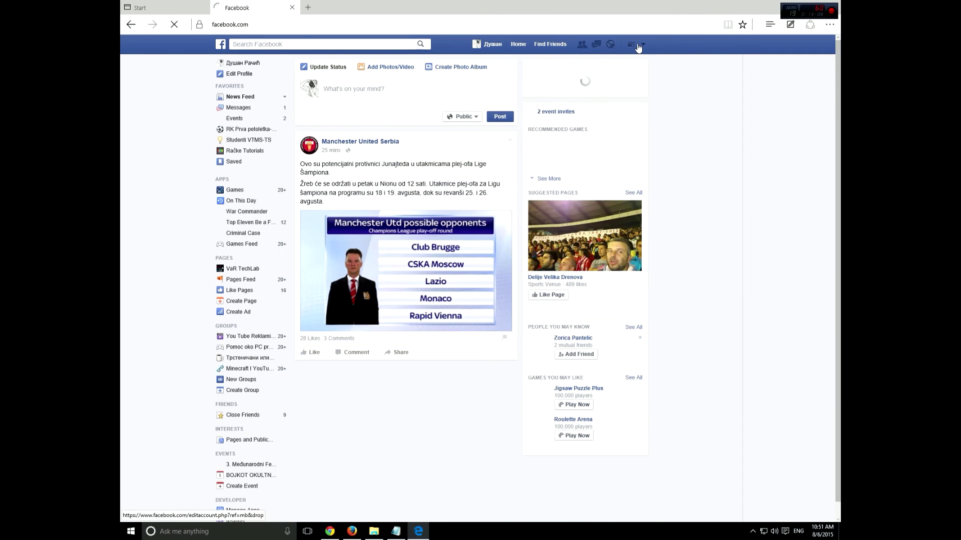
Step: Start a web note on the Facebook page, scribble over it with the pen and exit note mode
{"action": "left_click", "coordinate": [639, 46]}
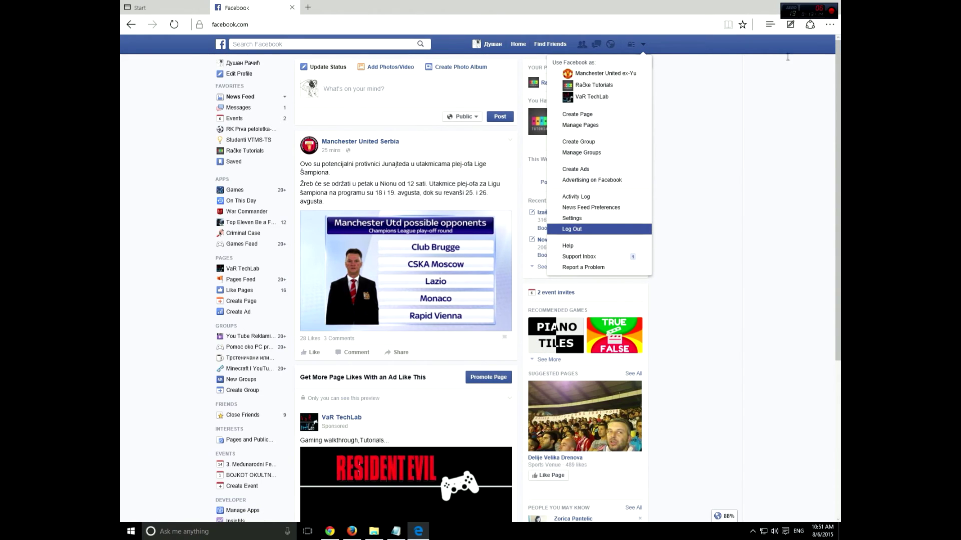
{"action": "left_click", "coordinate": [790, 25]}
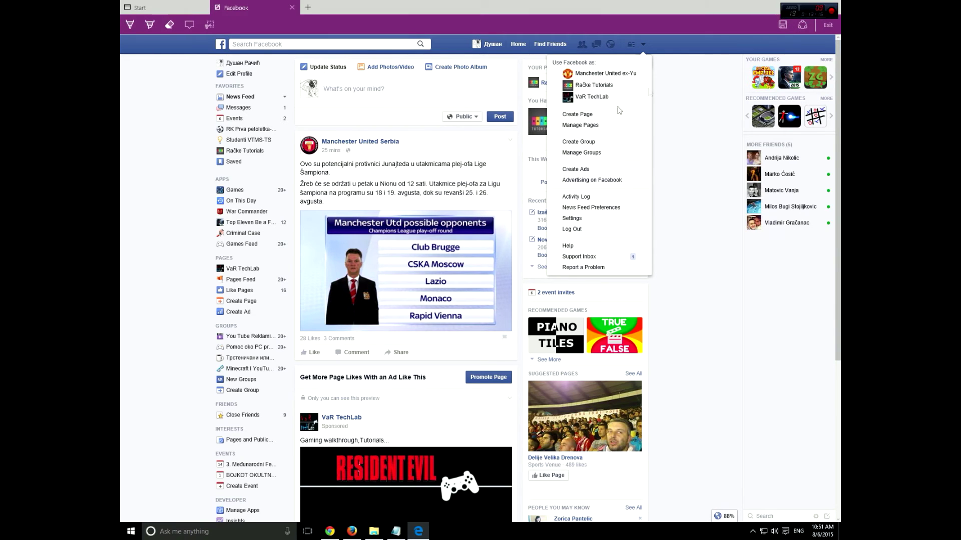
{"action": "left_click", "coordinate": [130, 24]}
{"action": "mouse_move", "coordinate": [165, 92]}
{"action": "left_mouse_down"}
{"action": "mouse_move", "coordinate": [211, 187]}
{"action": "mouse_move", "coordinate": [512, 255]}
{"action": "mouse_move", "coordinate": [267, 206]}
{"action": "mouse_move", "coordinate": [321, 496]}
{"action": "mouse_move", "coordinate": [830, 330]}
{"action": "mouse_move", "coordinate": [300, 125]}
{"action": "mouse_move", "coordinate": [470, 237]}
{"action": "left_mouse_up"}
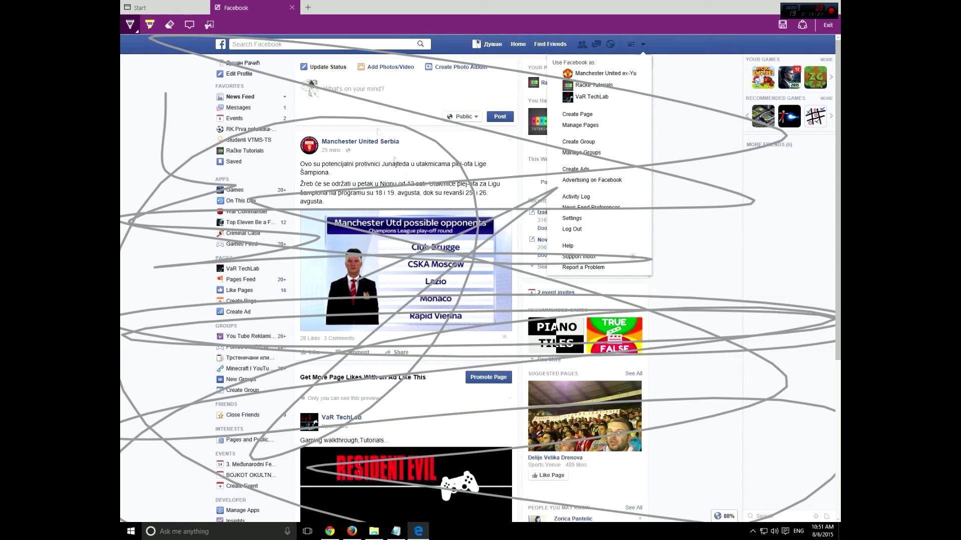
{"action": "left_click", "coordinate": [827, 26]}
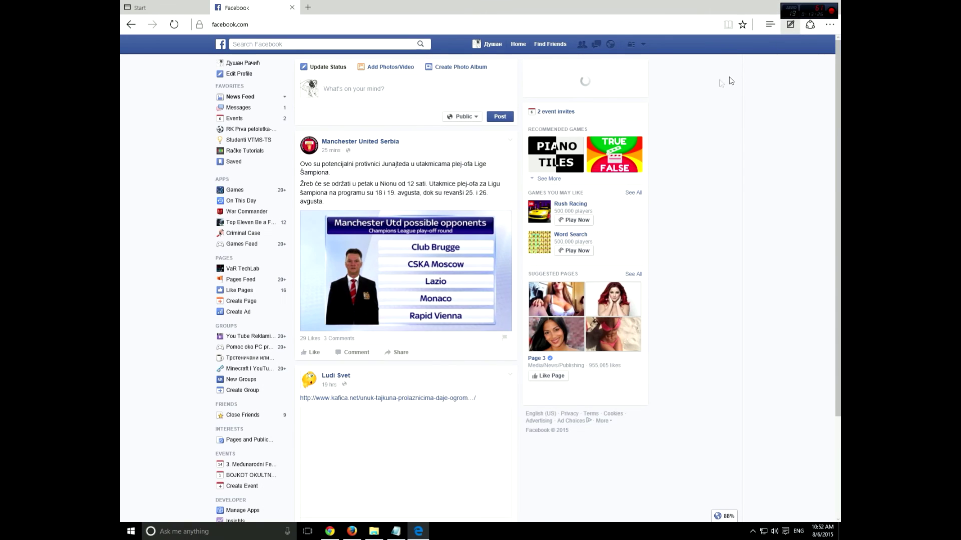
Step: Circle the Manchester United Serbia post's text in a web note, check the note's save options and exit without saving
{"action": "left_click", "coordinate": [791, 24]}
{"action": "left_click", "coordinate": [132, 26]}
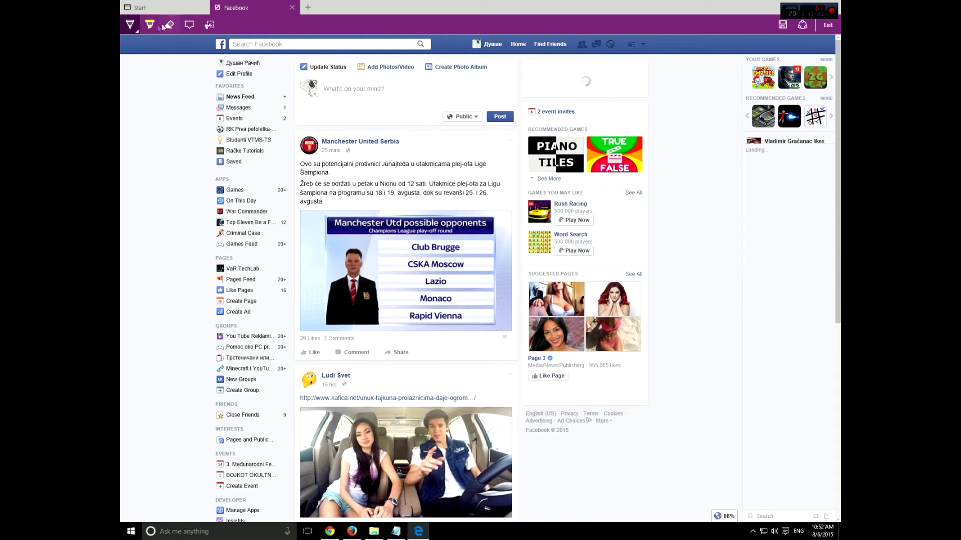
{"action": "mouse_move", "coordinate": [454, 152]}
{"action": "left_mouse_down"}
{"action": "mouse_move", "coordinate": [351, 137]}
{"action": "mouse_move", "coordinate": [437, 234]}
{"action": "mouse_move", "coordinate": [449, 155]}
{"action": "left_mouse_up"}
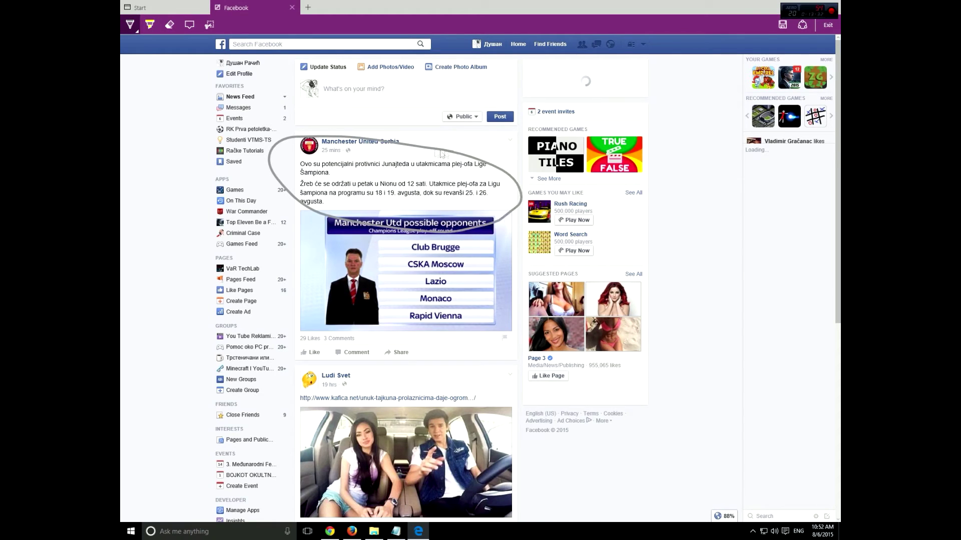
{"action": "left_click", "coordinate": [782, 25]}
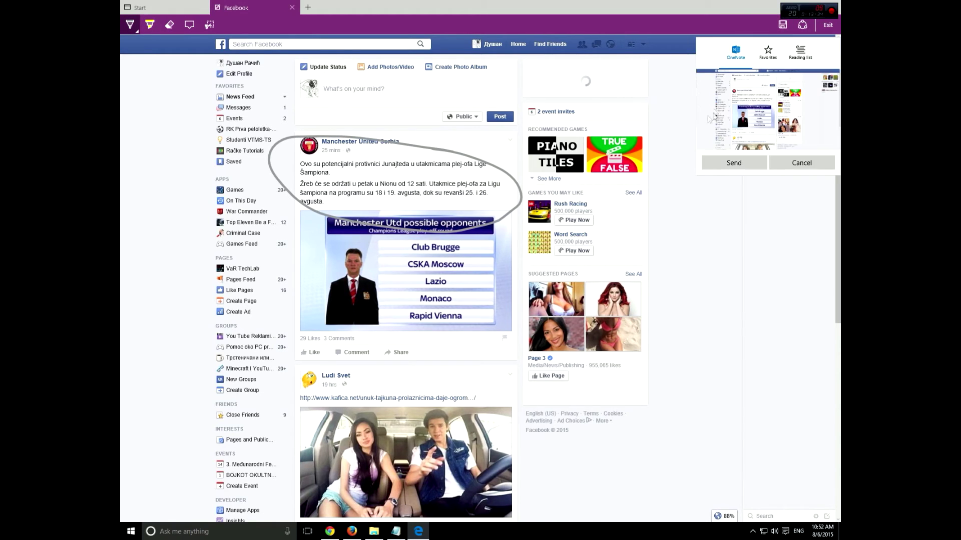
{"action": "left_click", "coordinate": [801, 164]}
{"action": "left_click", "coordinate": [827, 25]}
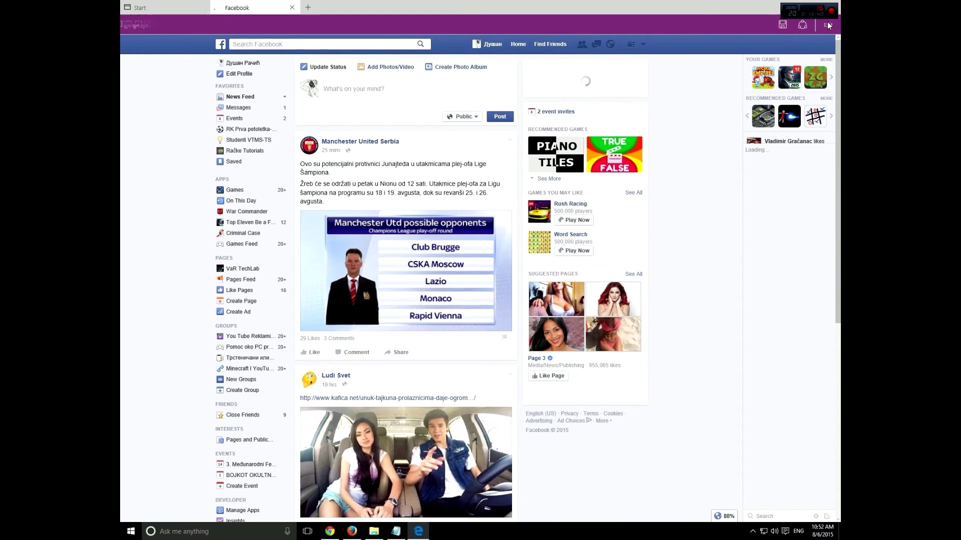
Step: Inspect the Facebook page in the F12 Developer Tools, check the page's context options and close Edge
{"action": "right_click", "coordinate": [757, 245]}
{"action": "left_click", "coordinate": [790, 295]}
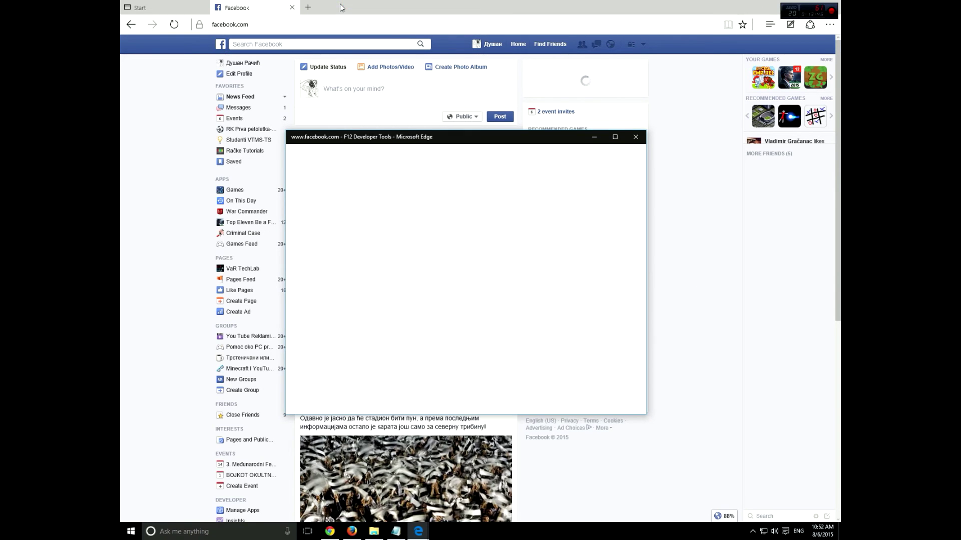
{"action": "right_click", "coordinate": [140, 224]}
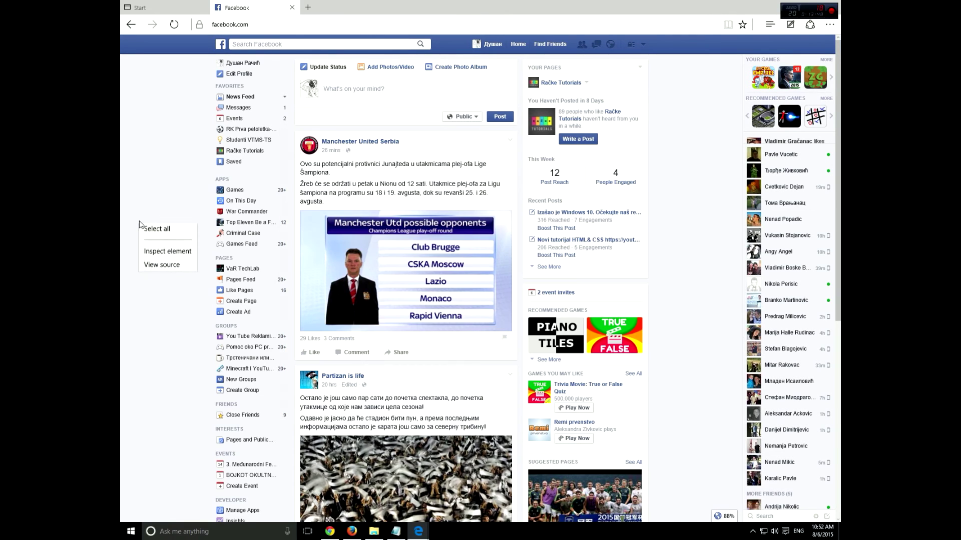
{"action": "left_click", "coordinate": [159, 207]}
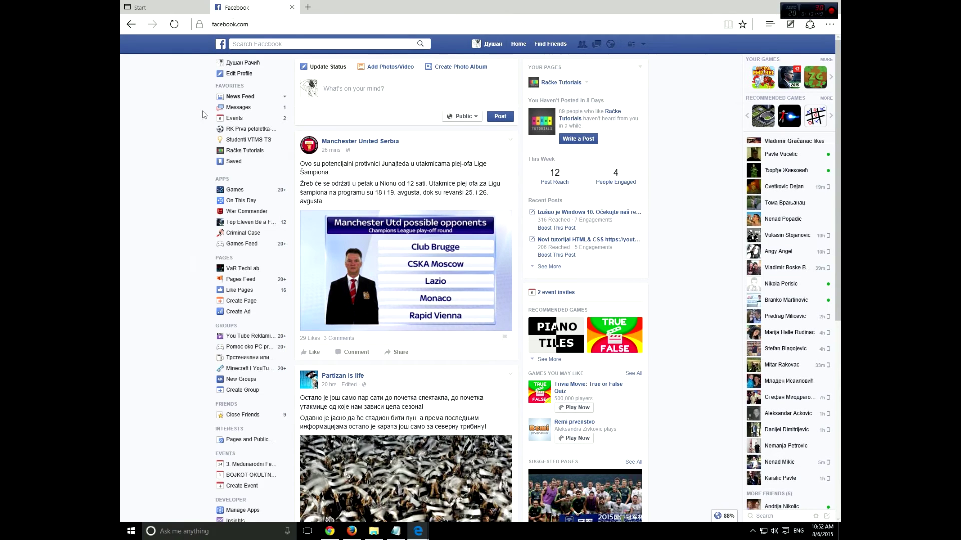
{"action": "left_click", "coordinate": [291, 8]}
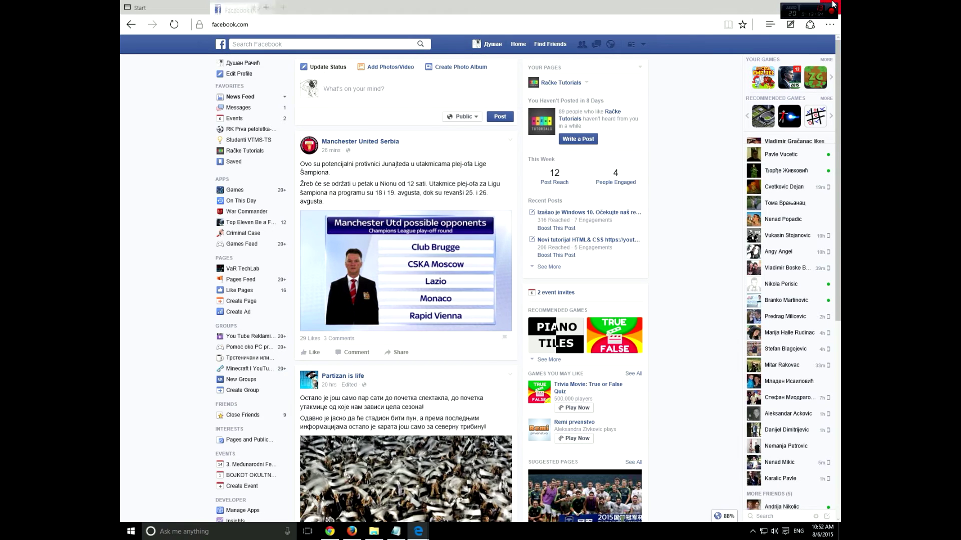
{"action": "left_click", "coordinate": [833, 4]}
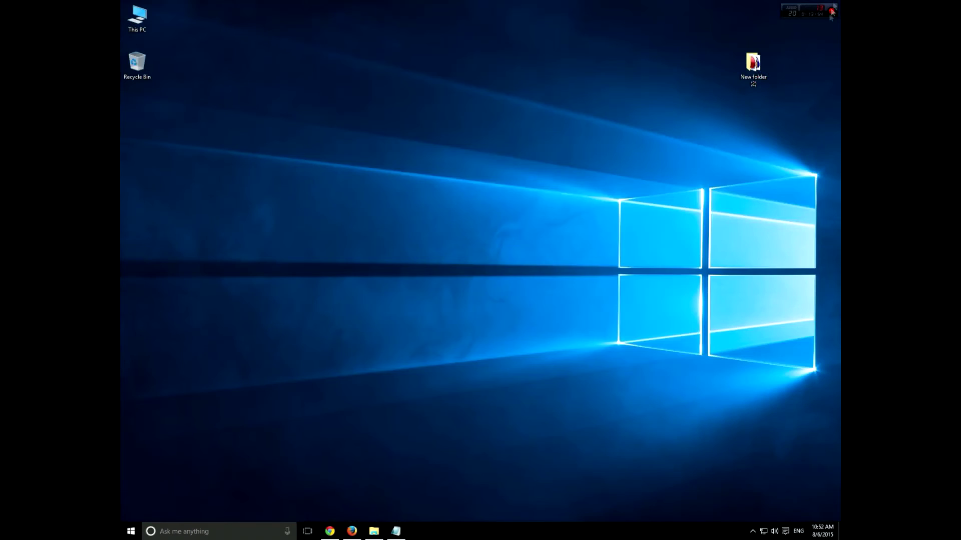
Step: Toggle Quiet hours in the Action Center and switch the system to Tablet mode
{"action": "left_click", "coordinate": [785, 534]}
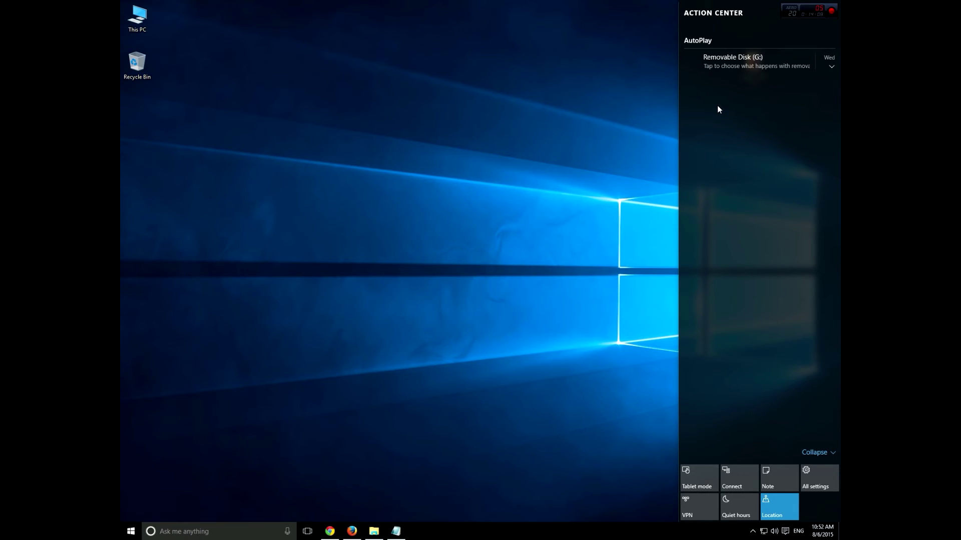
{"action": "left_click", "coordinate": [730, 509]}
{"action": "left_click", "coordinate": [731, 509]}
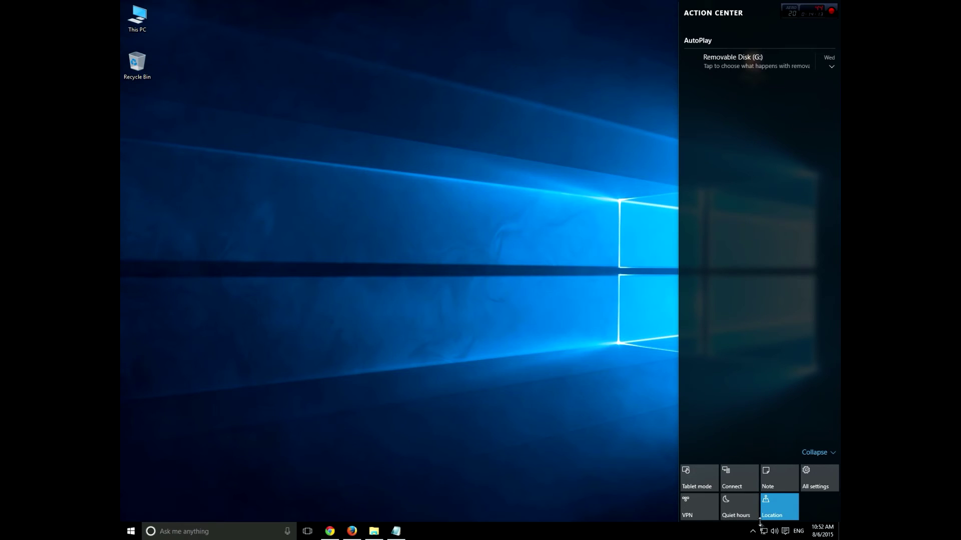
{"action": "left_click", "coordinate": [729, 506]}
{"action": "left_click", "coordinate": [702, 476]}
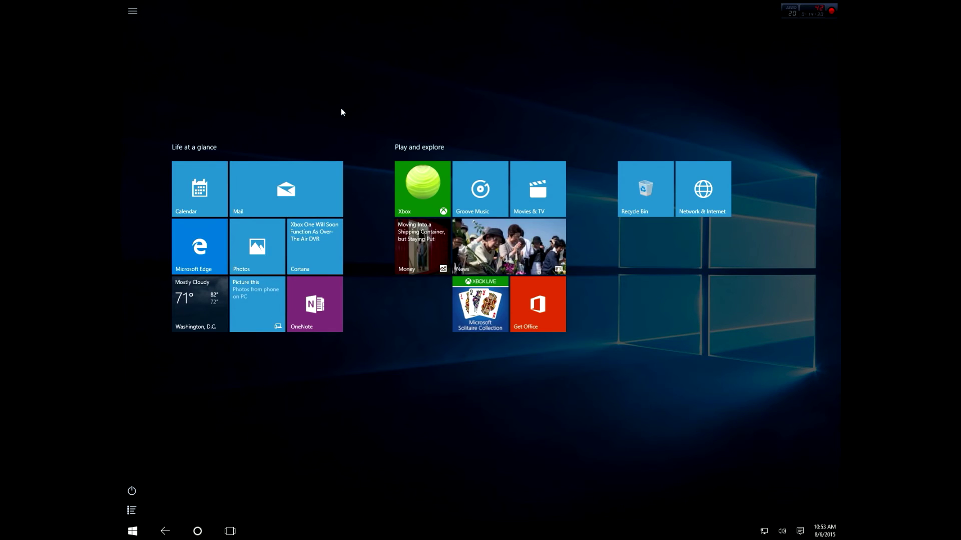
Step: Expand and collapse the tablet Start screen's navigation pane, and view the network connection status
{"action": "left_click", "coordinate": [132, 12]}
{"action": "left_click", "coordinate": [132, 13]}
{"action": "left_click", "coordinate": [132, 12]}
{"action": "left_click", "coordinate": [132, 13]}
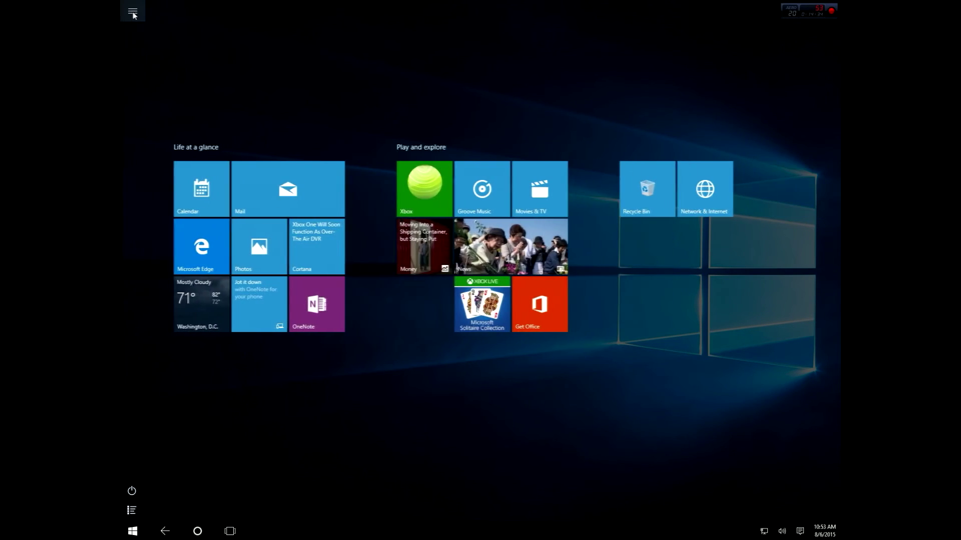
{"action": "left_click", "coordinate": [768, 531]}
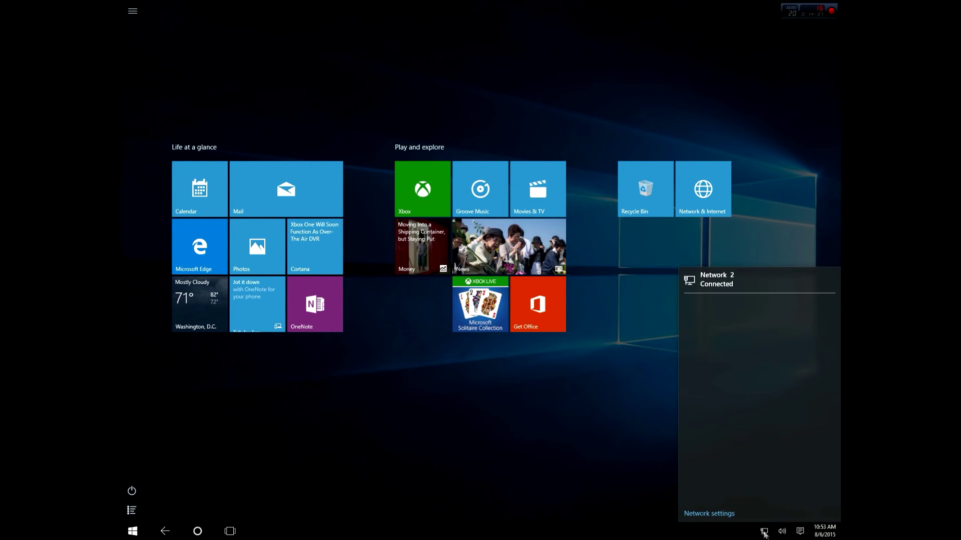
Step: Turn off Tablet mode from the Action Center and refresh the desktop
{"action": "left_click", "coordinate": [799, 533]}
{"action": "left_click", "coordinate": [702, 473]}
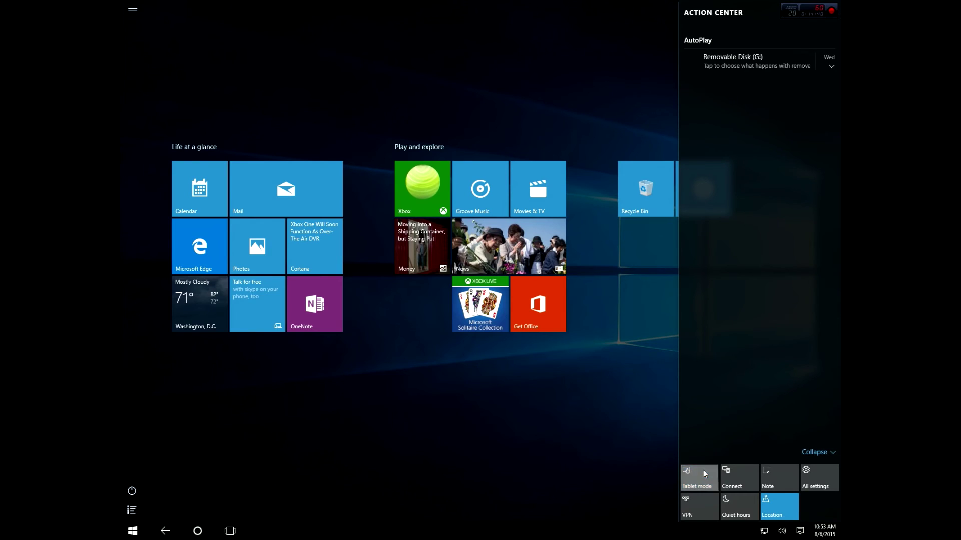
{"action": "left_click", "coordinate": [487, 299]}
{"action": "right_click", "coordinate": [488, 303]}
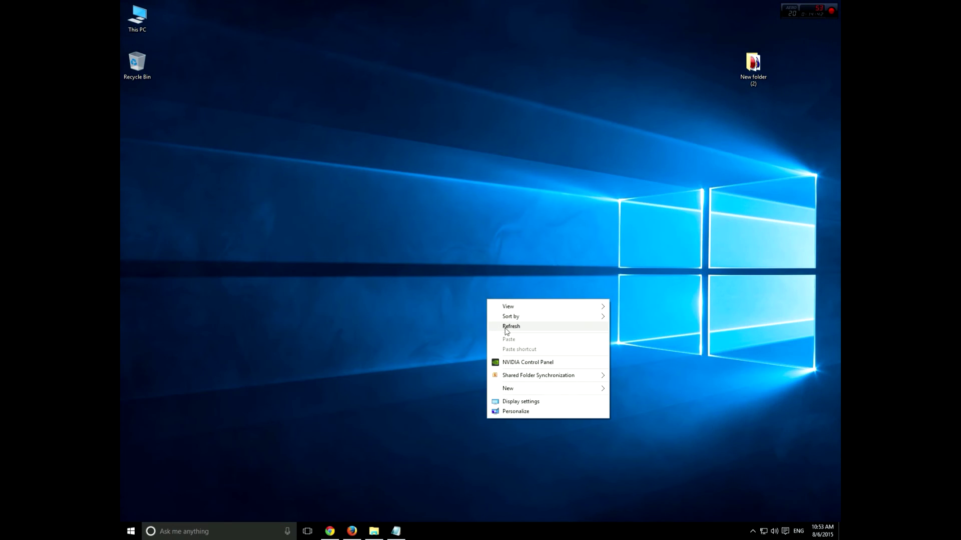
{"action": "left_click", "coordinate": [505, 327]}
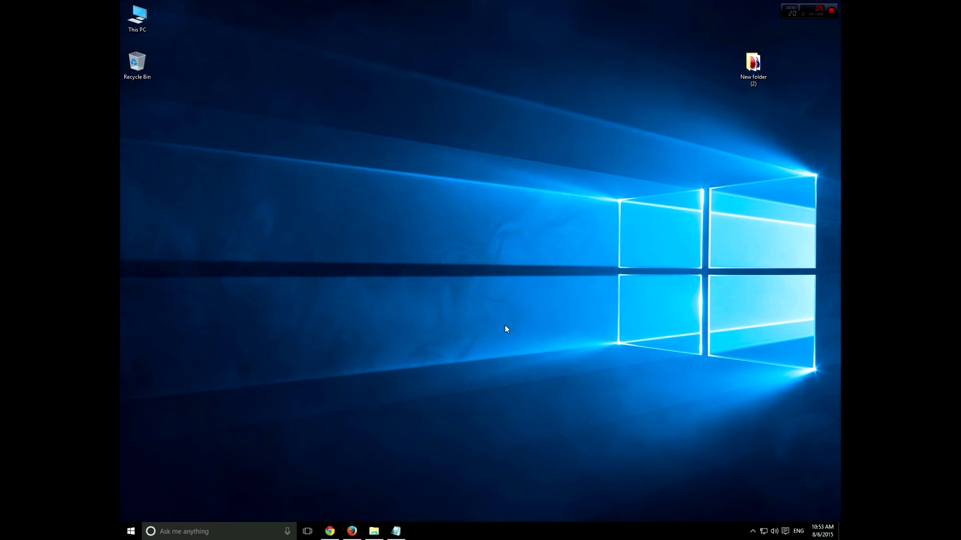